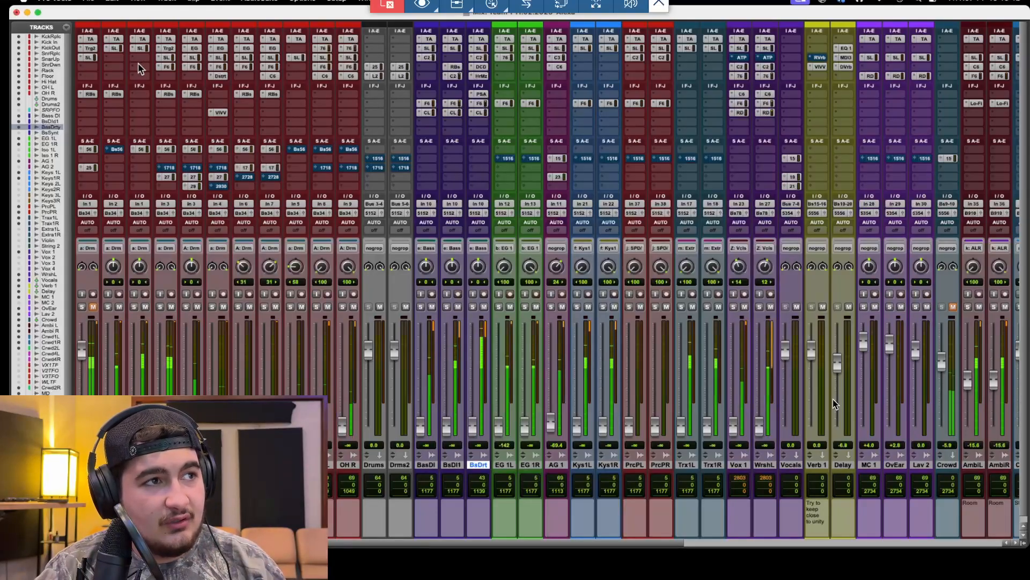
Unmute the KickReplace track and lower its fader slightly, checking its SSLChannel plug-in settings.
{"action": "left_click", "coordinate": [92, 306]}
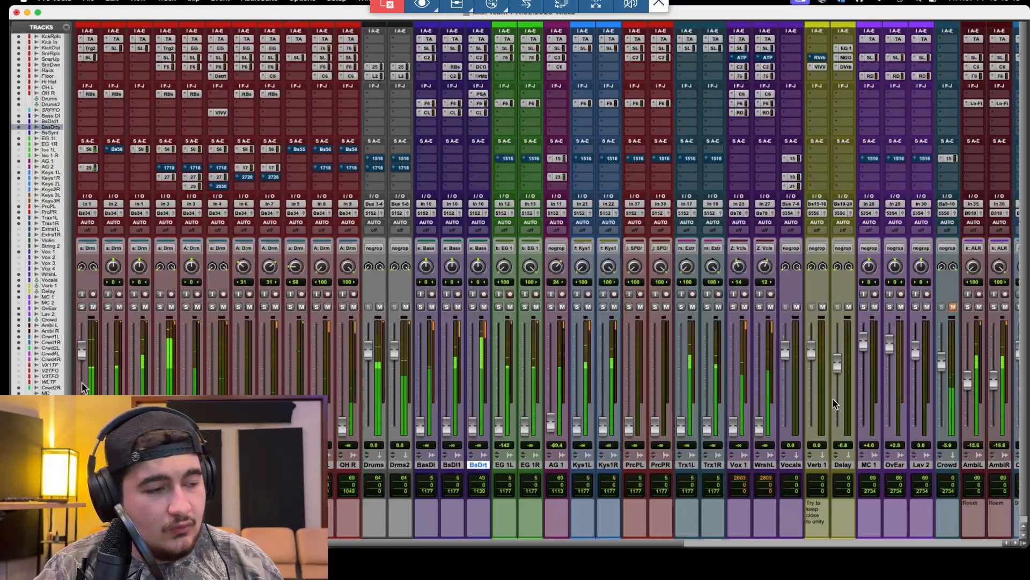
{"action": "left_click_drag", "start_coordinate": [84, 349], "coordinate": [82, 354]}
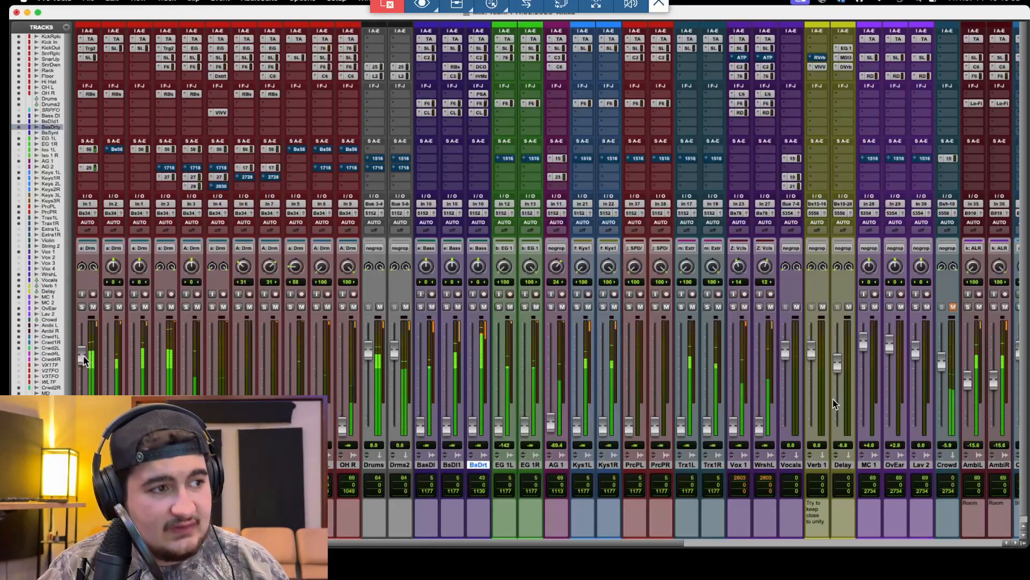
{"action": "left_click", "coordinate": [91, 57]}
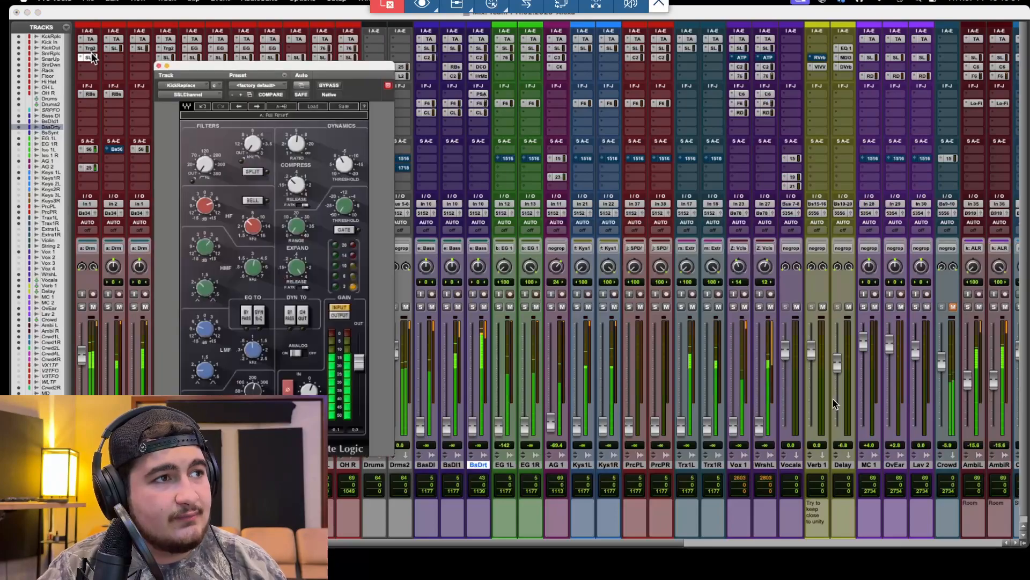
{"action": "left_click", "coordinate": [91, 57]}
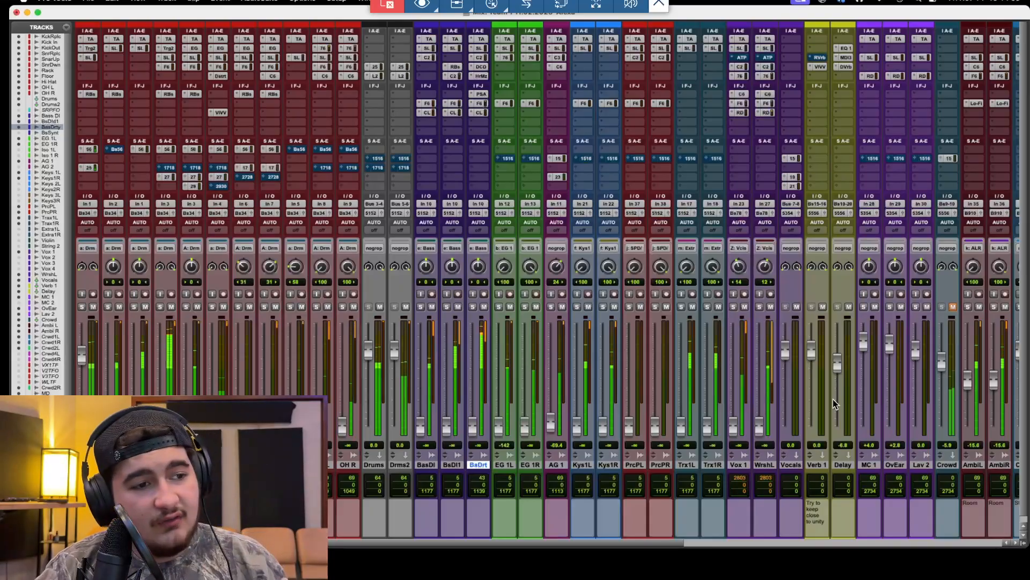
Return the Drums and Drums 2 faders to 0.0 and bring up the snare and overhead faders, with both overheads at 0.0.
{"action": "left_click_drag", "start_coordinate": [367, 355], "coordinate": [366, 353]}
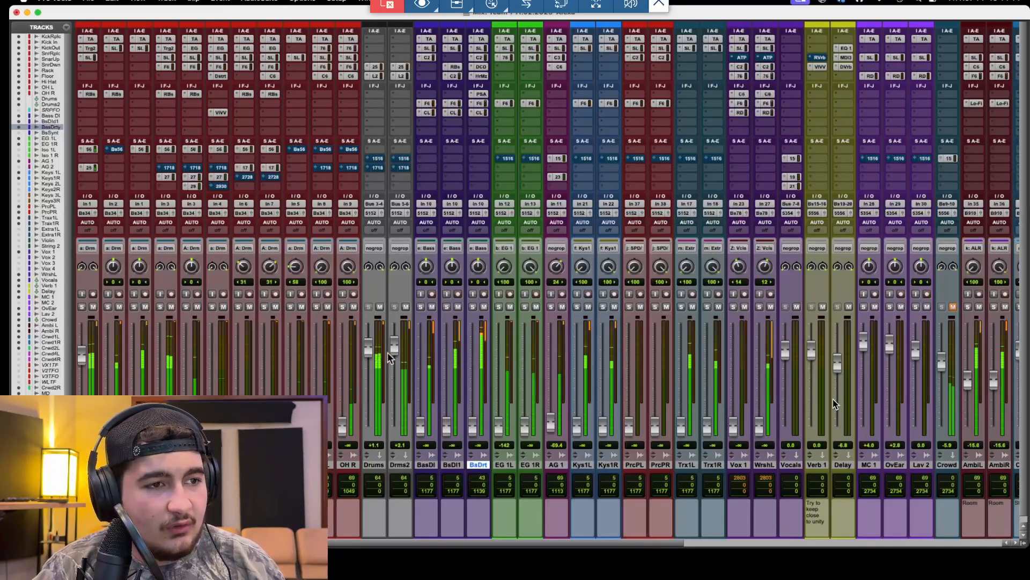
{"action": "left_click_drag", "start_coordinate": [394, 347], "coordinate": [369, 363]}
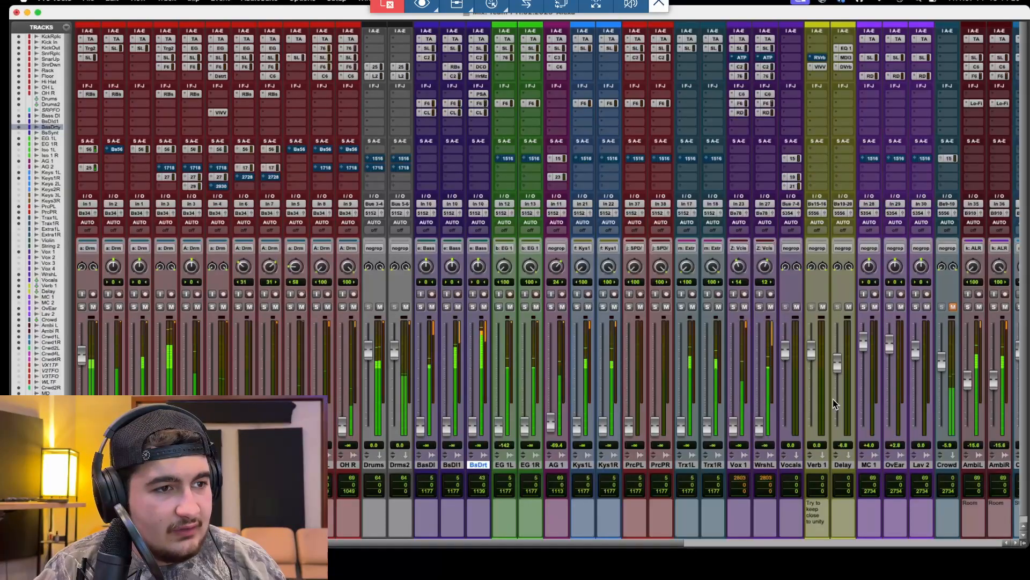
{"action": "left_click_drag", "start_coordinate": [163, 424], "coordinate": [164, 356]}
{"action": "left_click_drag", "start_coordinate": [187, 425], "coordinate": [215, 369]}
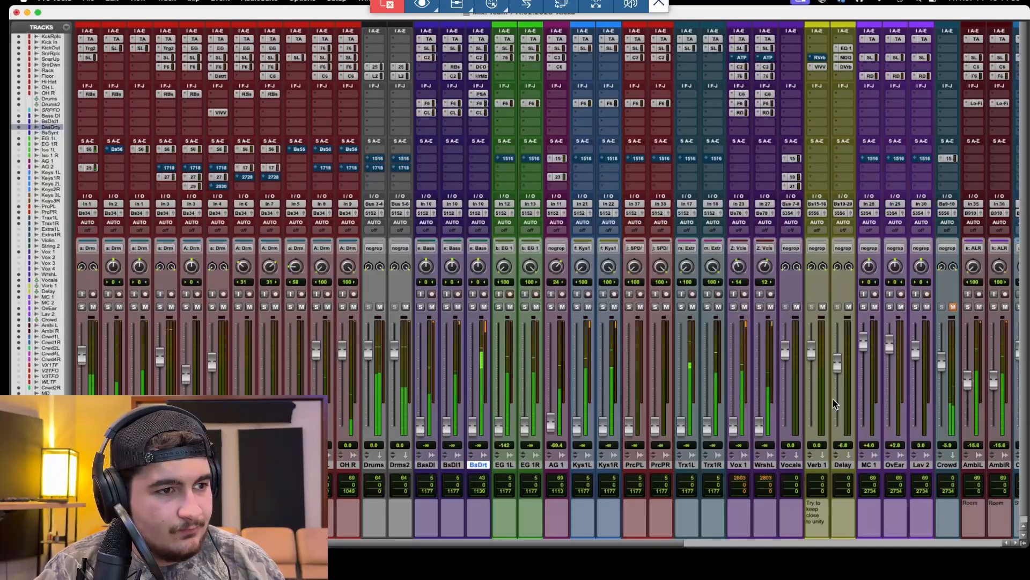
In the Edit window, select a playback passage about 1.1 million samples long across the drum tracks, ending around bar 2465.
{"action": "left_click", "coordinate": [363, 1]}
{"action": "left_click", "coordinate": [375, 70]}
{"action": "left_click", "coordinate": [365, 2]}
{"action": "left_click", "coordinate": [389, 78]}
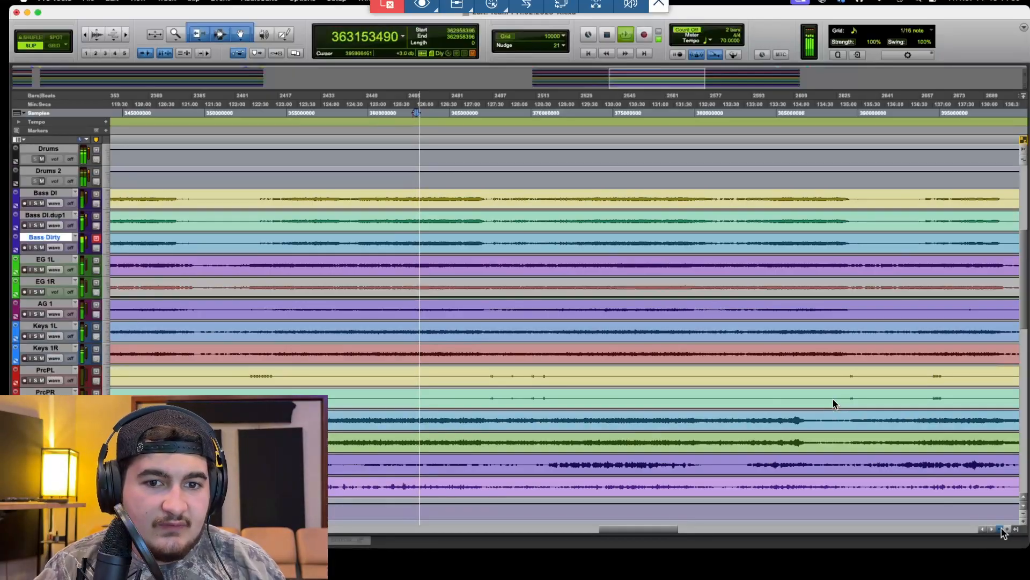
{"action": "left_click", "coordinate": [1000, 529]}
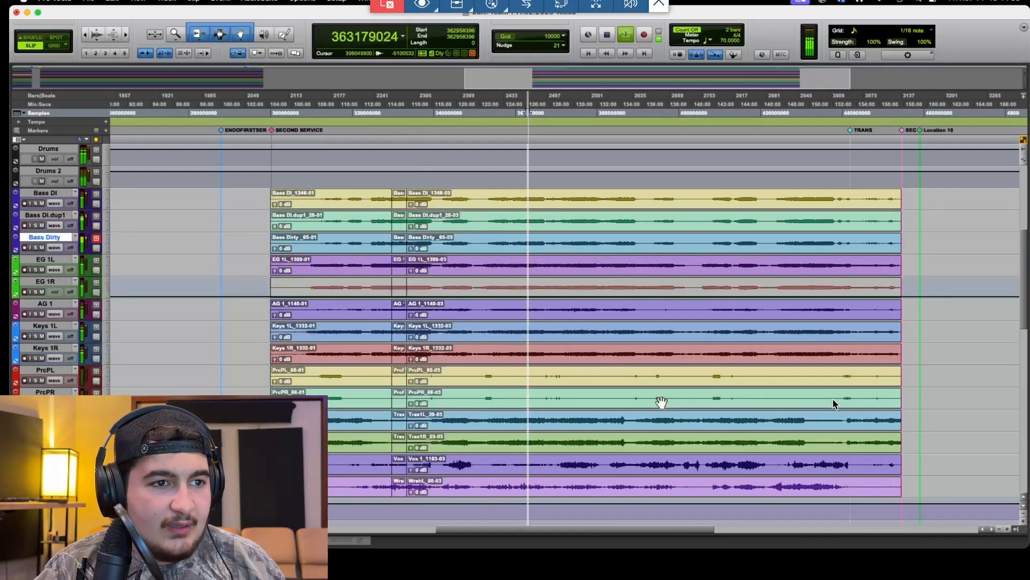
{"action": "scroll", "coordinate": [572, 367], "scroll_direction": "up", "scroll_amount": 10}
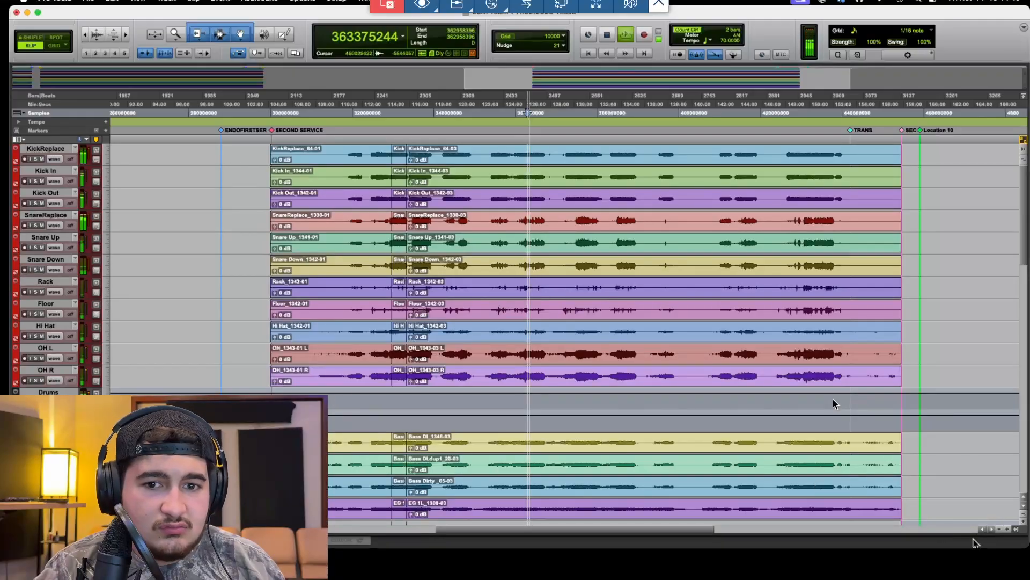
{"action": "left_click", "coordinate": [1008, 530]}
{"action": "left_click", "coordinate": [1007, 529]}
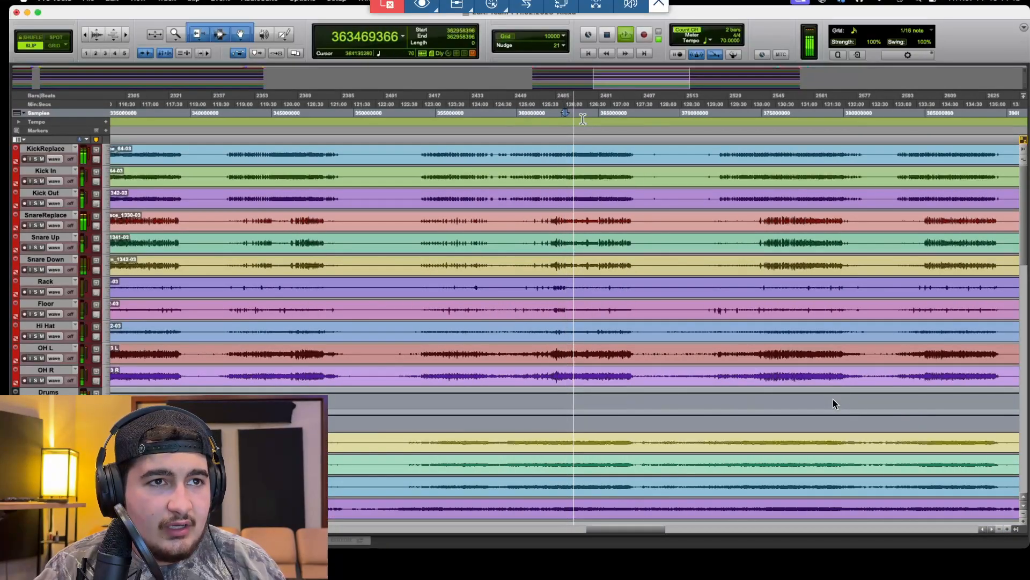
{"action": "left_click_drag", "start_coordinate": [546, 111], "coordinate": [563, 111]}
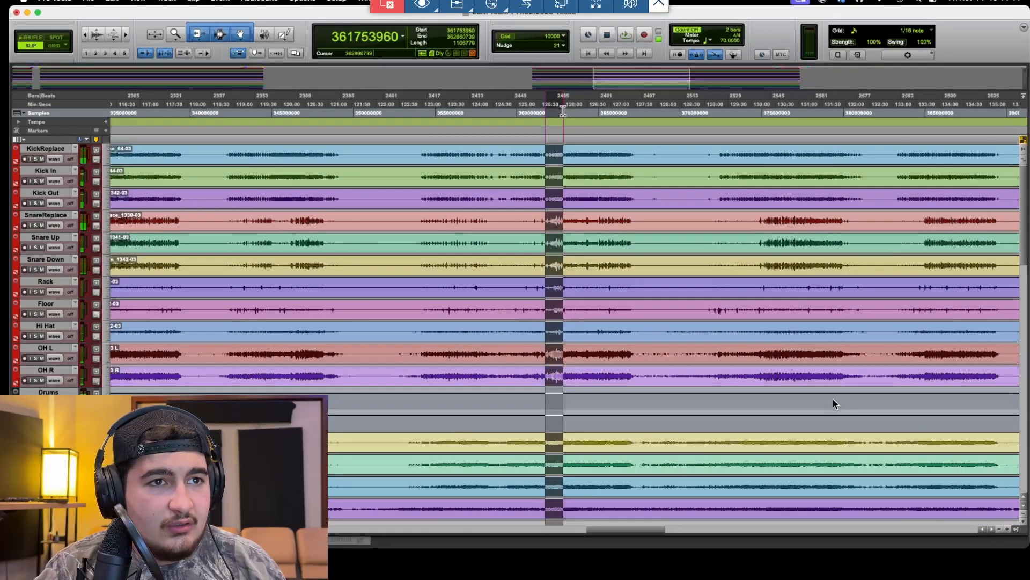
Shorten the playback selection to about 651,000 samples by moving its start later, and return to the Mix window.
{"action": "left_click", "coordinate": [382, 2]}
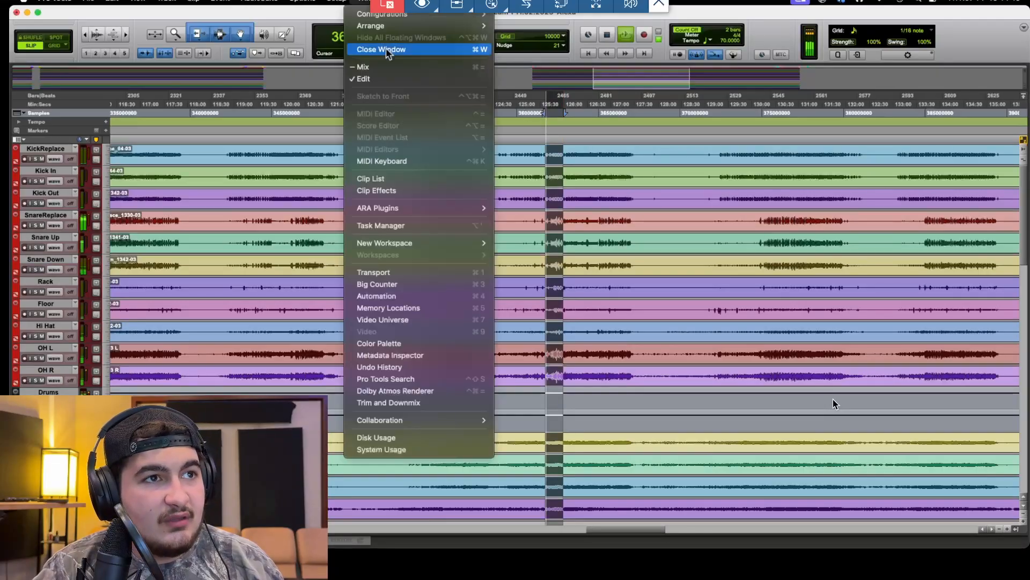
{"action": "left_click", "coordinate": [385, 67]}
{"action": "left_click", "coordinate": [371, 2]}
{"action": "left_click", "coordinate": [374, 80]}
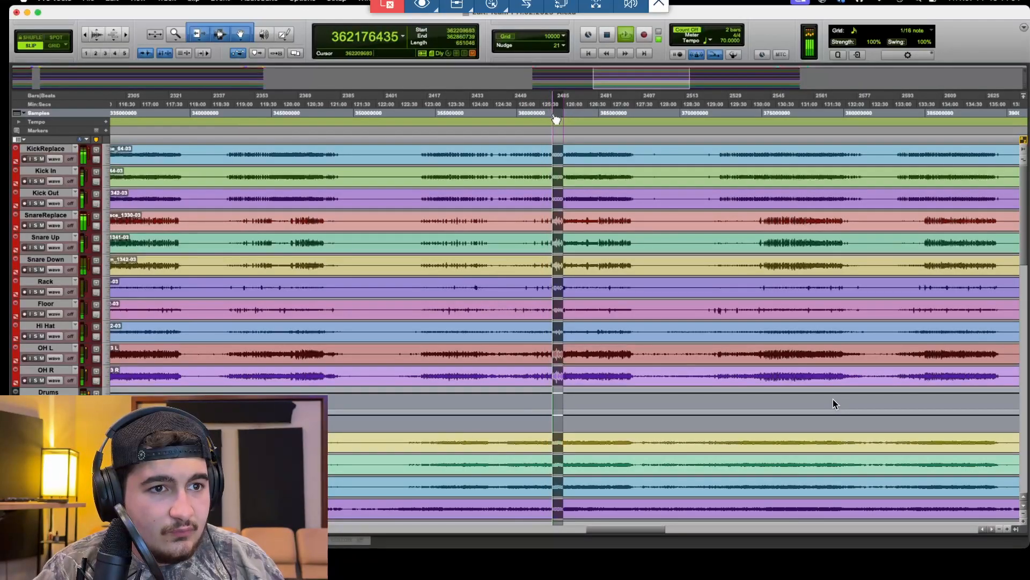
{"action": "left_click", "coordinate": [367, 2]}
{"action": "left_click", "coordinate": [379, 76]}
{"action": "left_click", "coordinate": [364, 2]}
{"action": "left_click", "coordinate": [377, 68]}
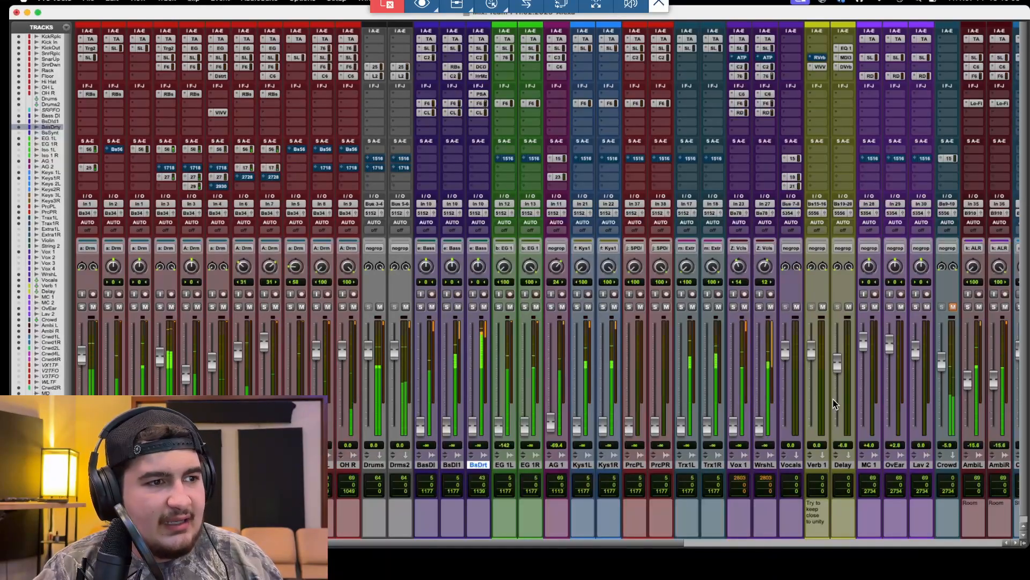
Bring up the Kick In and Kick Out faders and fine-tune the Rack and Floor tom levels.
{"action": "left_click_drag", "start_coordinate": [241, 351], "coordinate": [235, 353]}
{"action": "left_click_drag", "start_coordinate": [129, 429], "coordinate": [106, 376]}
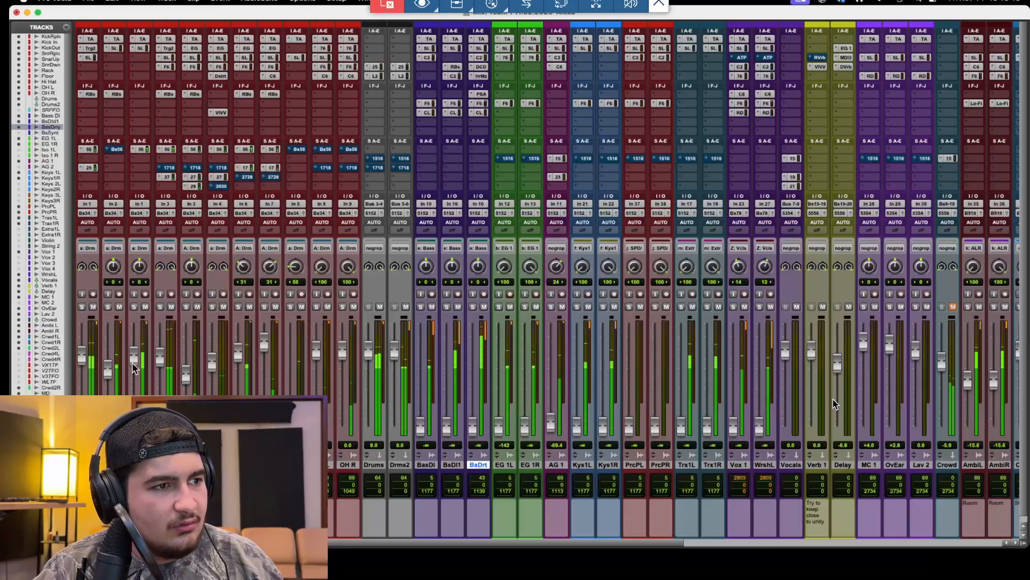
{"action": "left_click_drag", "start_coordinate": [239, 358], "coordinate": [265, 351]}
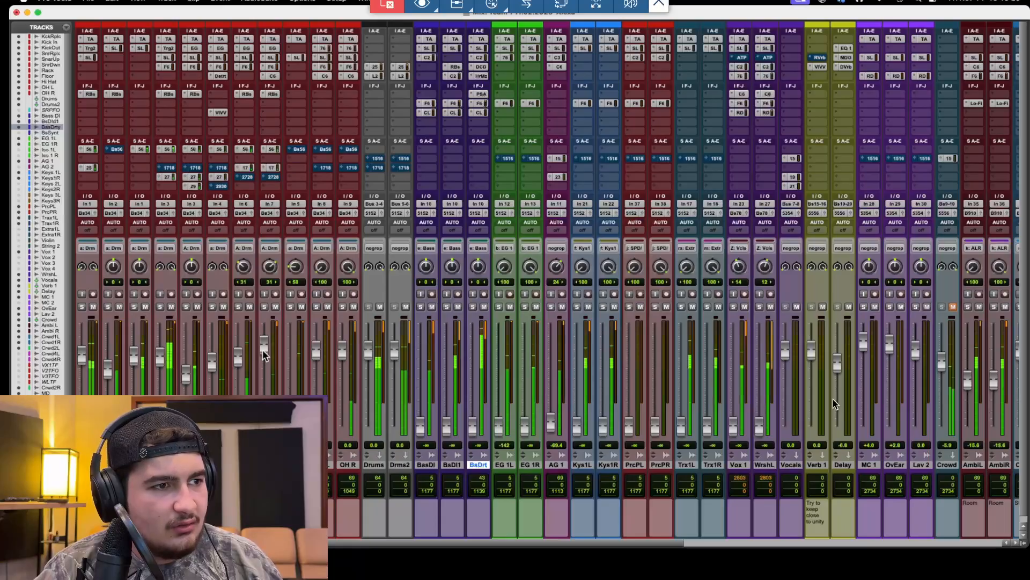
Raise the Drums fader slightly and rebalance the Rack and Floor tom faders with Kick In and Kick Out muted.
{"action": "left_click", "coordinate": [88, 57]}
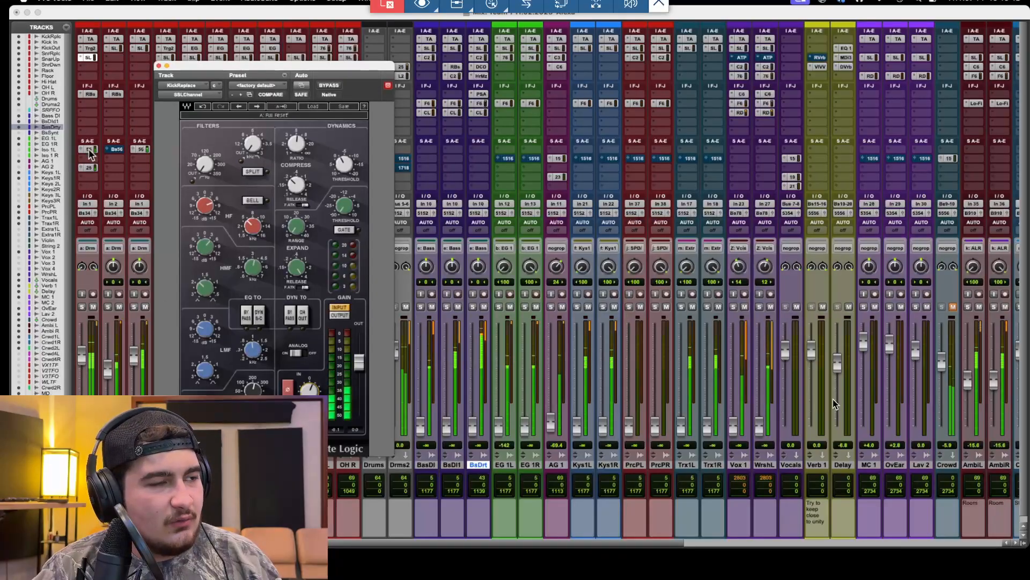
{"action": "left_click", "coordinate": [158, 66]}
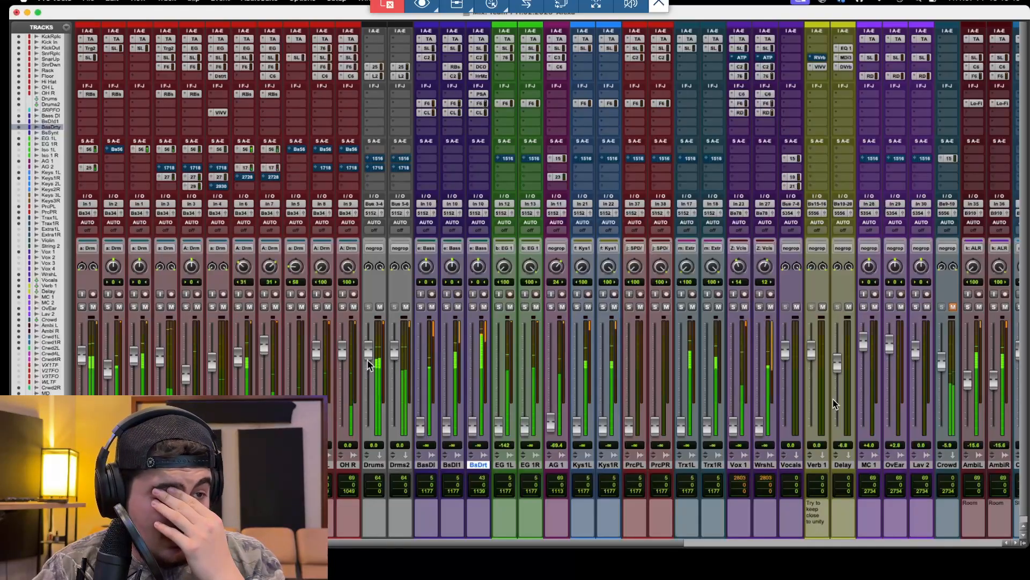
{"action": "left_click_drag", "start_coordinate": [368, 360], "coordinate": [367, 355]}
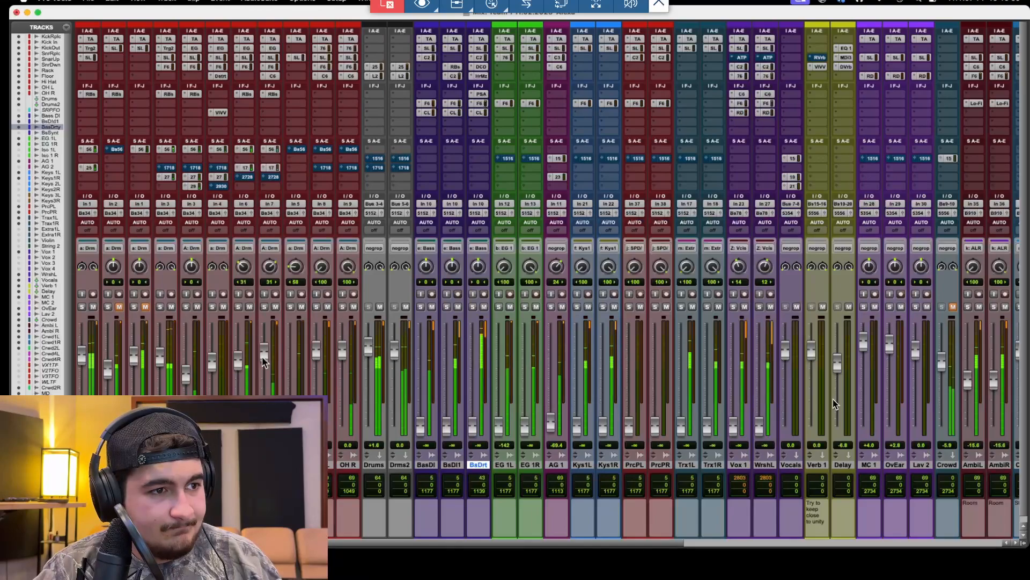
{"action": "left_click_drag", "start_coordinate": [265, 351], "coordinate": [240, 369]}
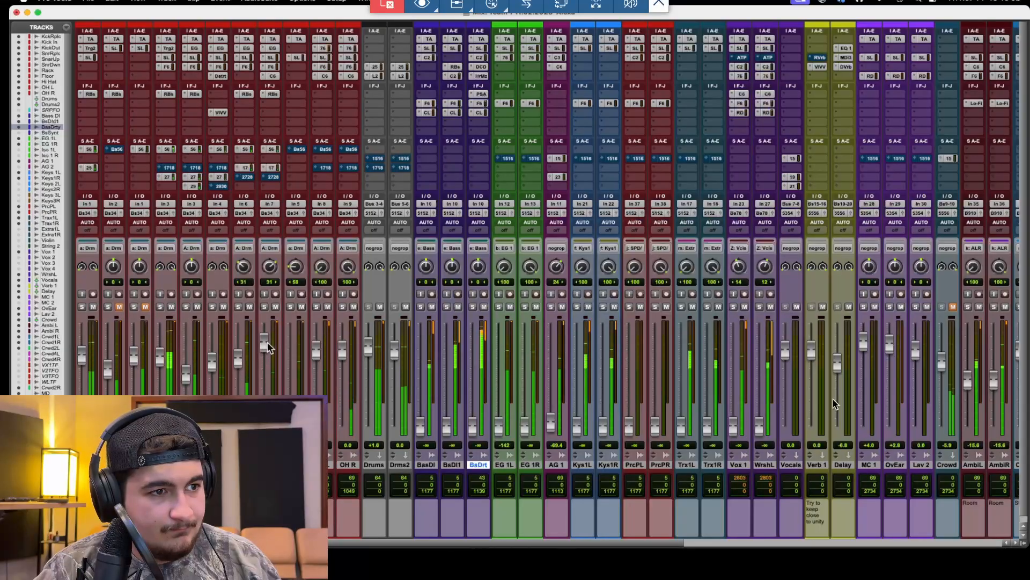
Open the Floor track's Dyn3 Expander/Gate, clear it of the drum channels beside the Edit window, and bypass it.
{"action": "left_click", "coordinate": [273, 47]}
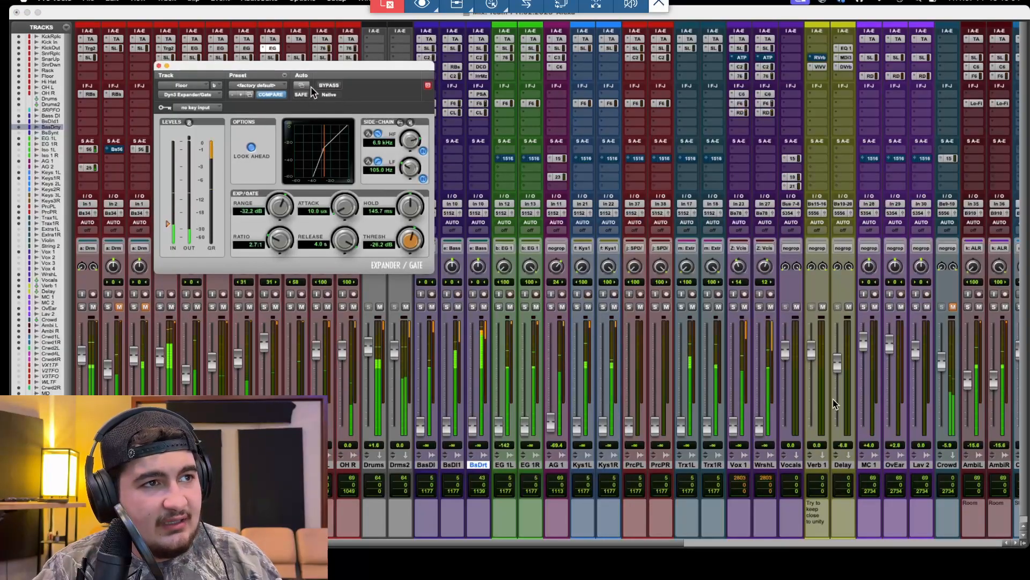
{"action": "left_click_drag", "start_coordinate": [304, 68], "coordinate": [525, 163]}
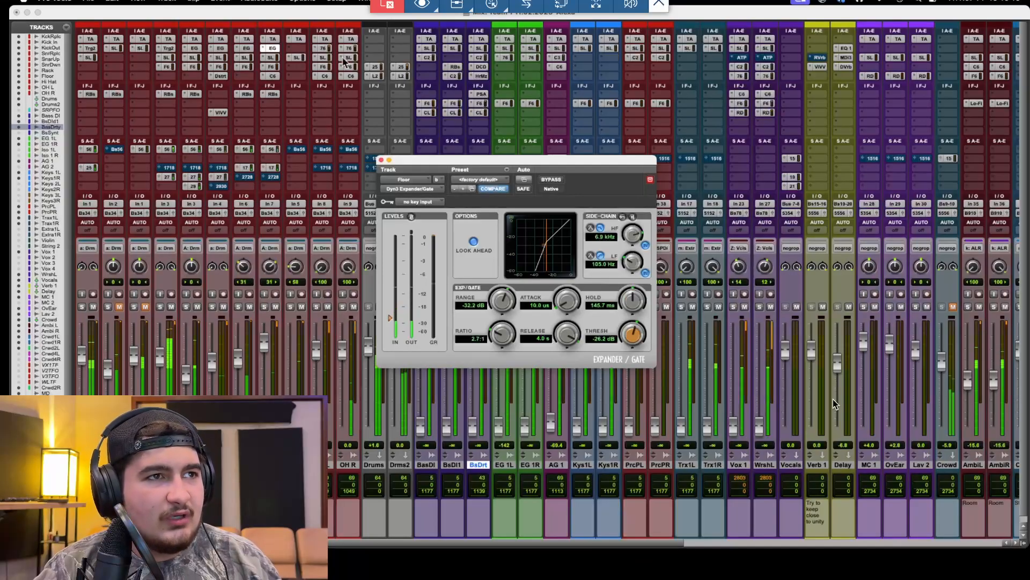
{"action": "double_click", "coordinate": [334, 14]}
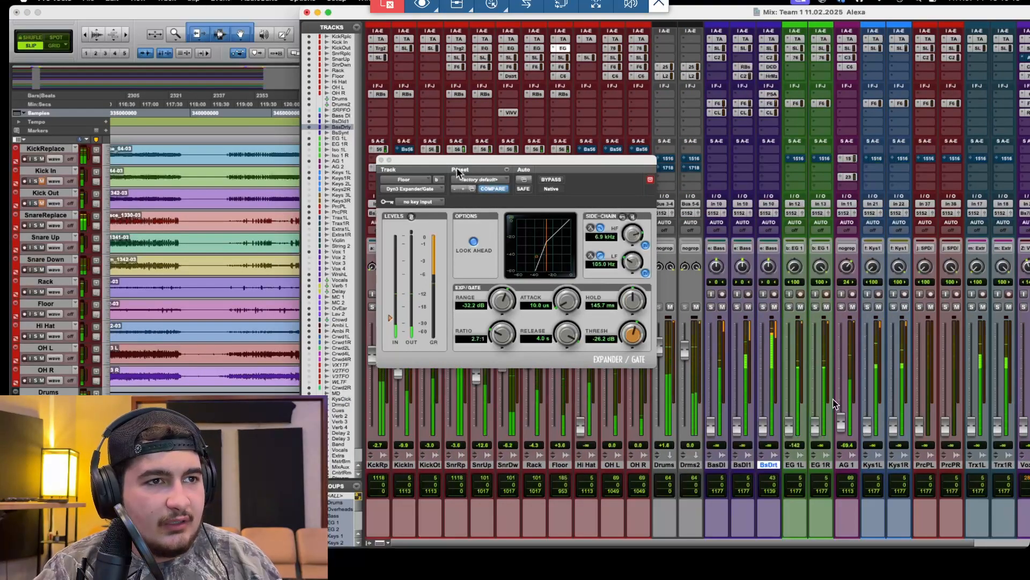
{"action": "left_click_drag", "start_coordinate": [463, 158], "coordinate": [763, 76]}
{"action": "left_click", "coordinate": [812, 94]}
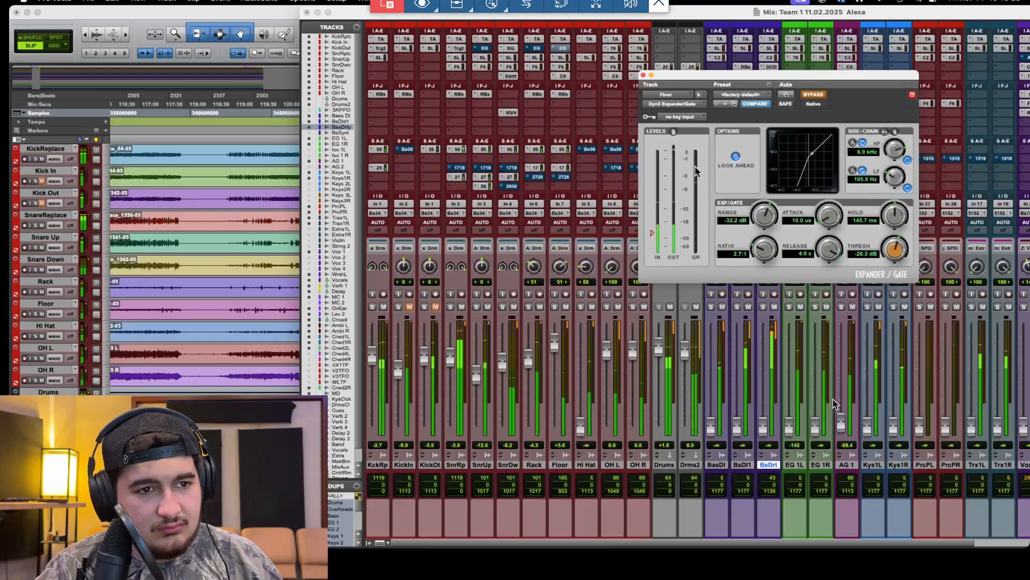
Solo the Rack and Floor toms and compare their sound with the Floor gate engaged and bypassed.
{"action": "left_click", "coordinate": [555, 307]}
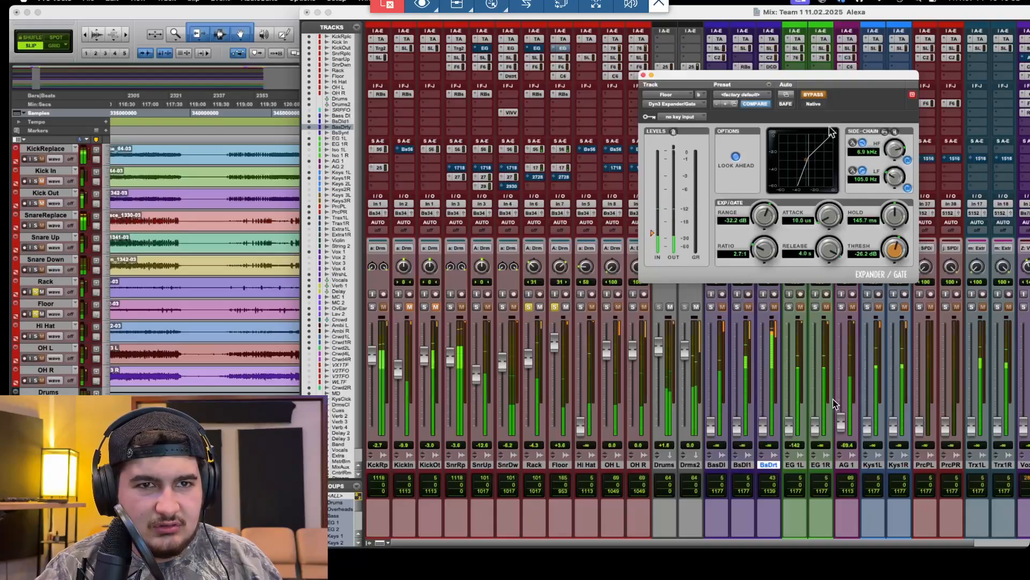
{"action": "left_click", "coordinate": [822, 96]}
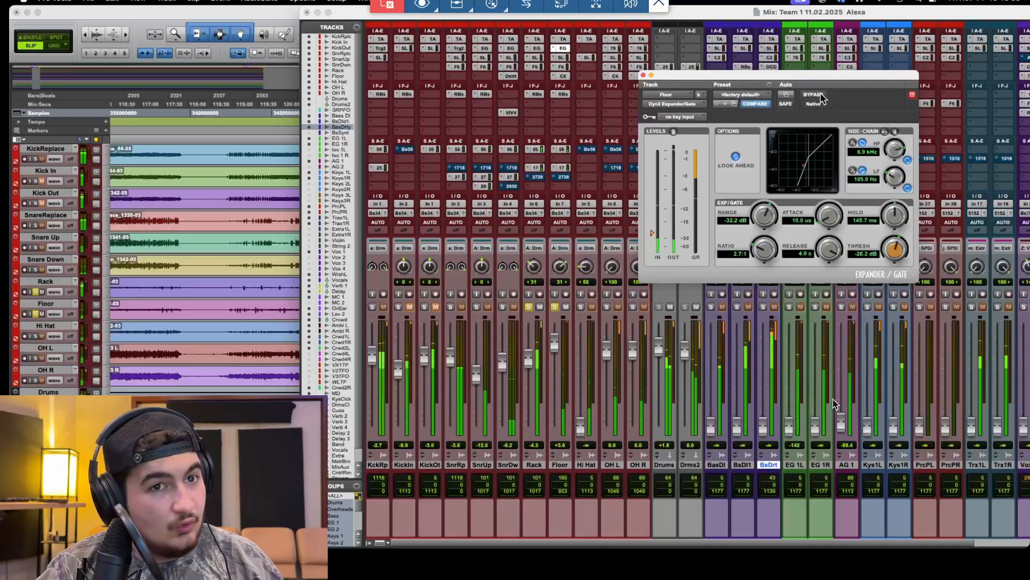
{"action": "left_click", "coordinate": [821, 95]}
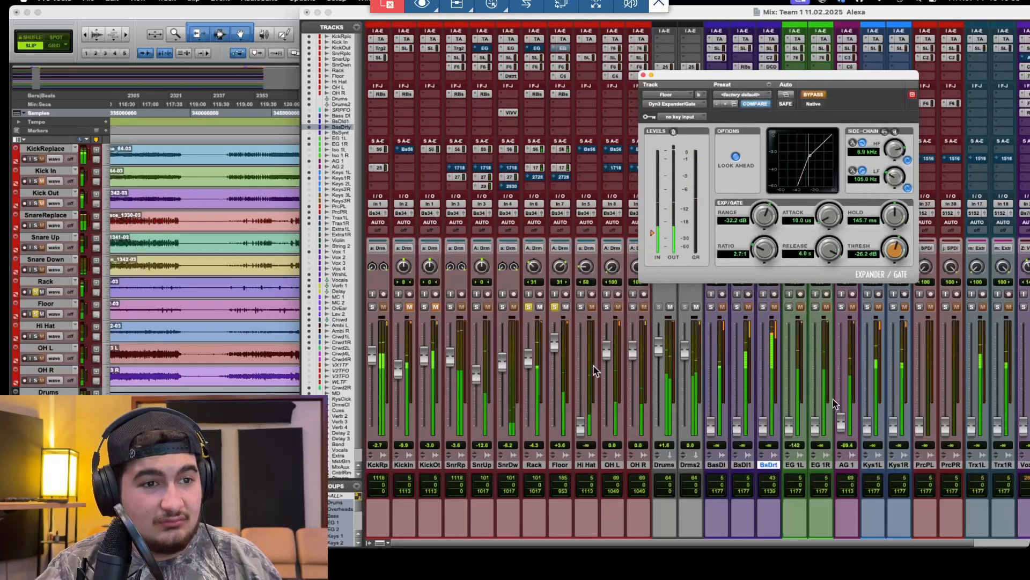
Open the Rack track's Dyn3 Expander/Gate and compare the soloed tom with the gate engaged and bypassed.
{"action": "left_click", "coordinate": [536, 48]}
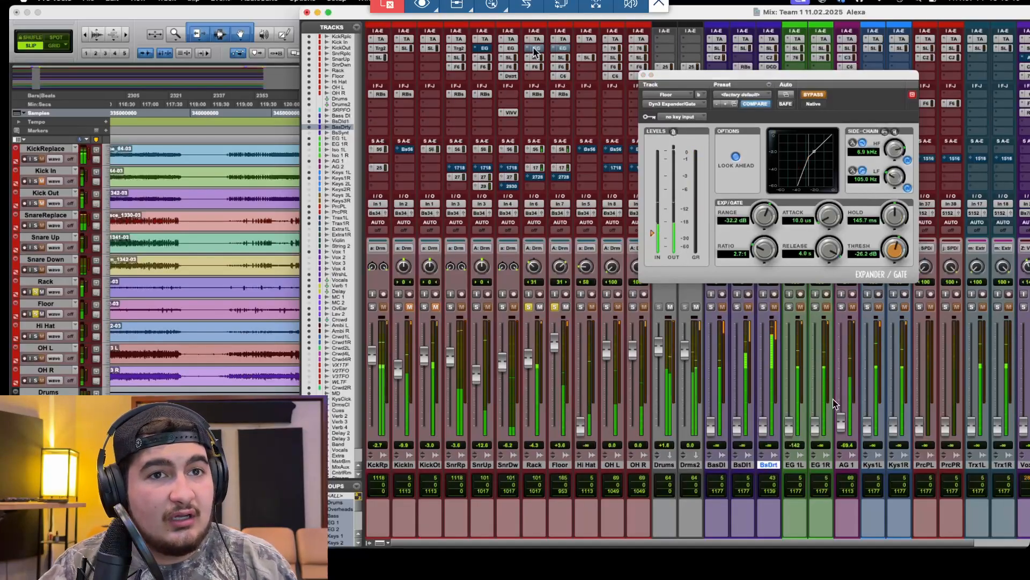
{"action": "left_click", "coordinate": [822, 96]}
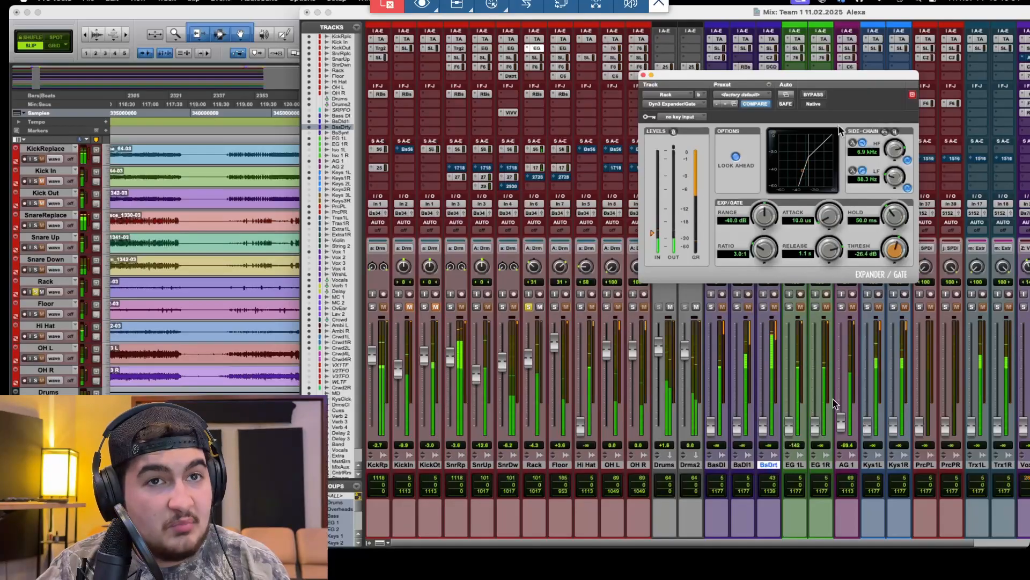
{"action": "left_click", "coordinate": [816, 95]}
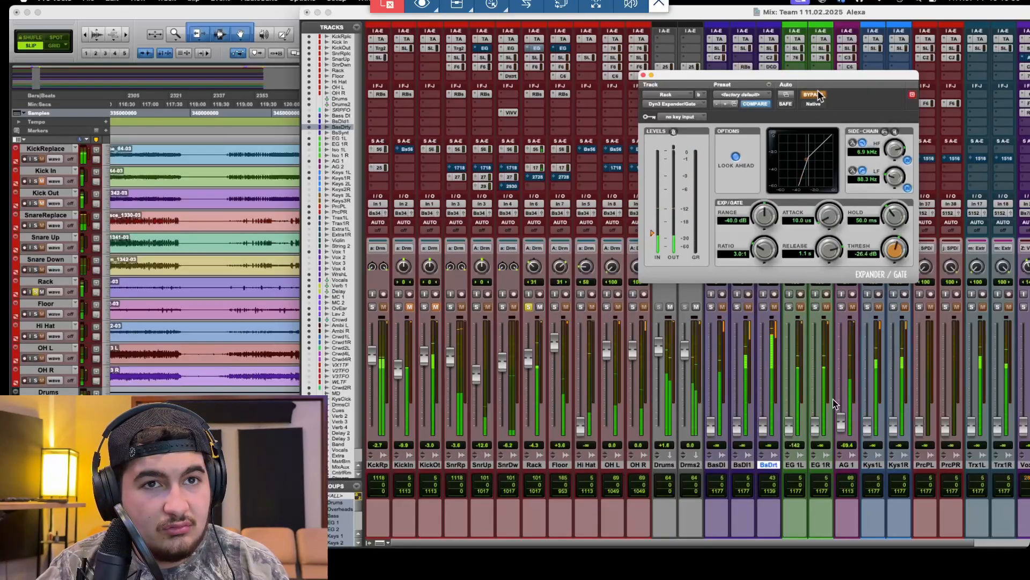
{"action": "left_click", "coordinate": [818, 96]}
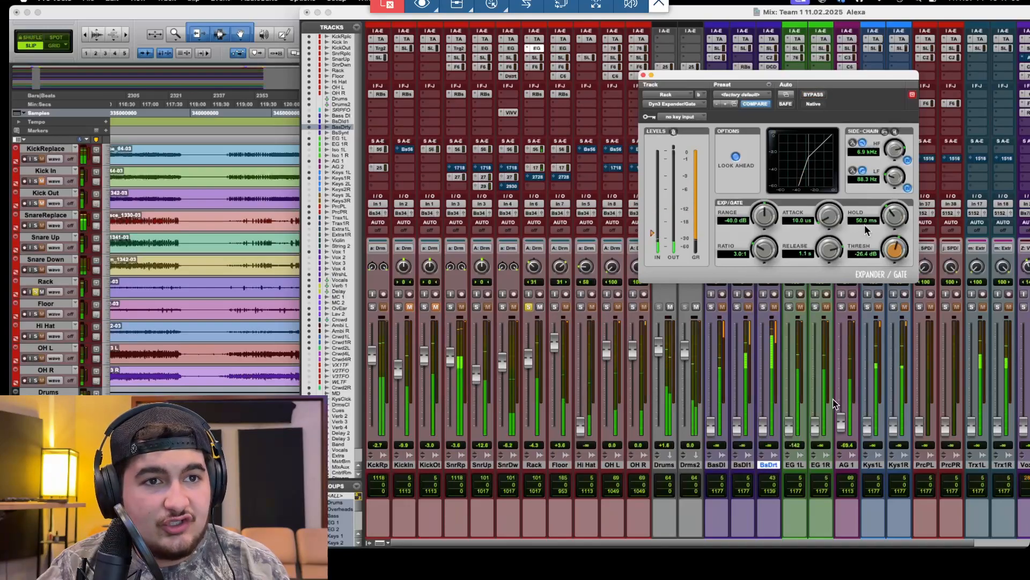
Set the Rack gate's hold to about 178.1 ms and compare it against bypass, leaving the gate engaged.
{"action": "left_click_drag", "start_coordinate": [894, 218], "coordinate": [892, 195]}
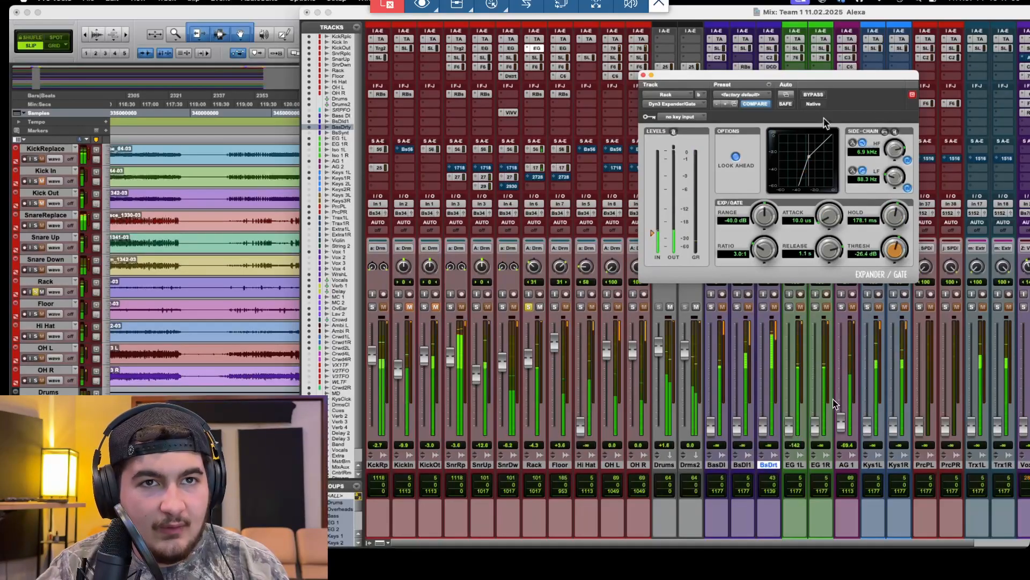
{"action": "left_click", "coordinate": [822, 94]}
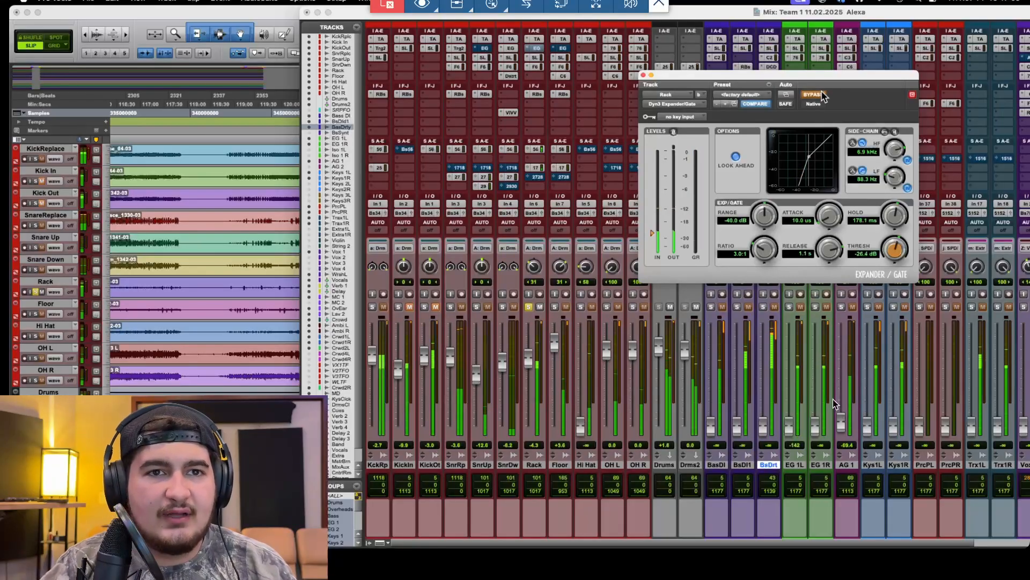
{"action": "left_click", "coordinate": [822, 94]}
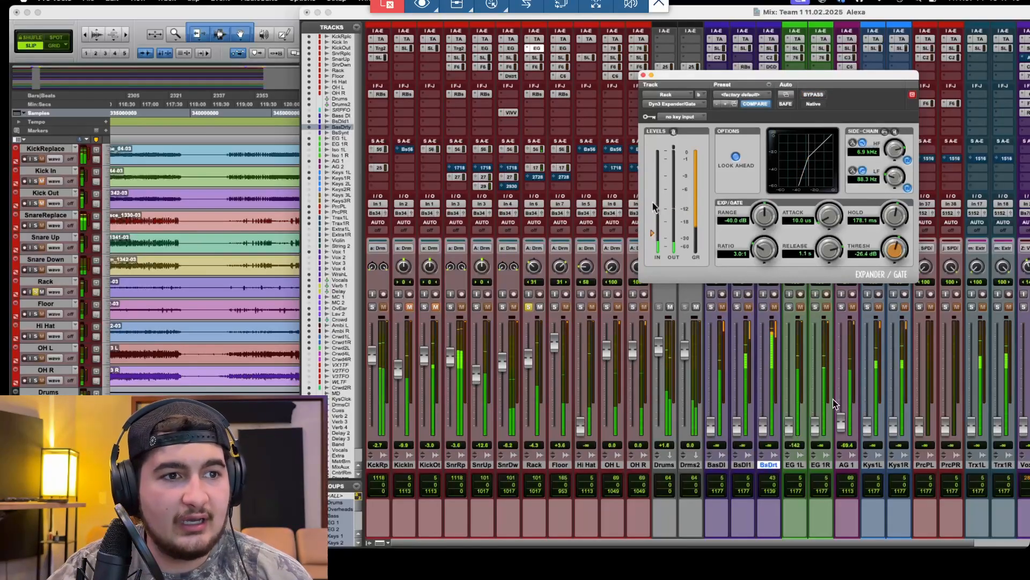
Compare the Rack gate against bypass, leave it engaged, and set its hold to 347.4 ms and threshold to -27.7 dB.
{"action": "left_click", "coordinate": [816, 95]}
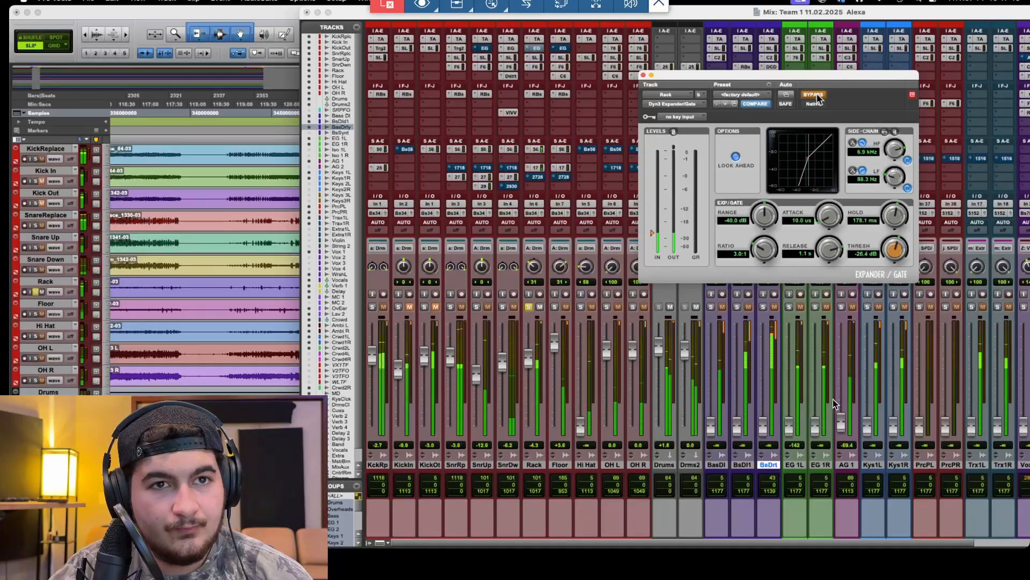
{"action": "left_click", "coordinate": [817, 96]}
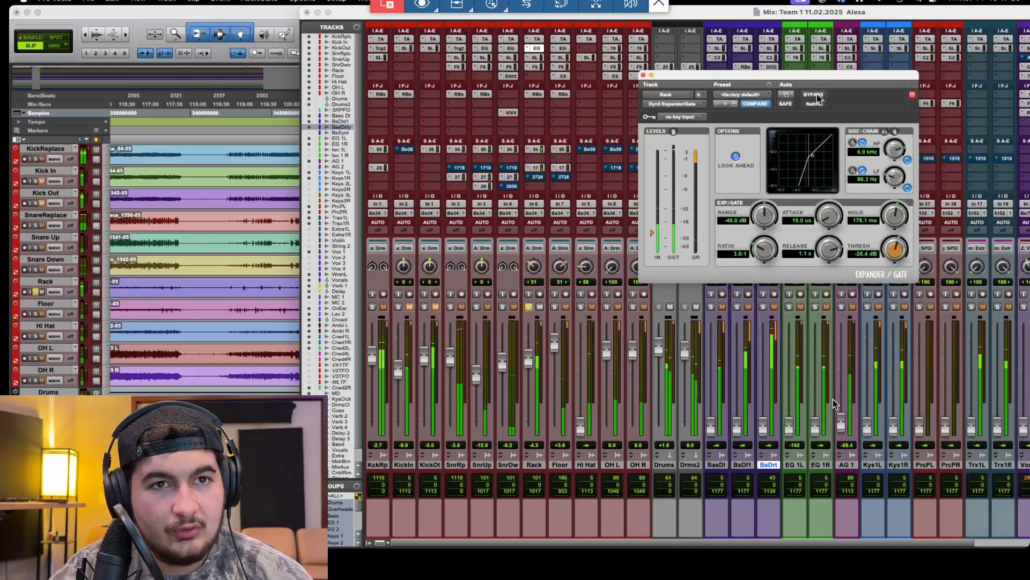
{"action": "left_click_drag", "start_coordinate": [892, 227], "coordinate": [891, 221]}
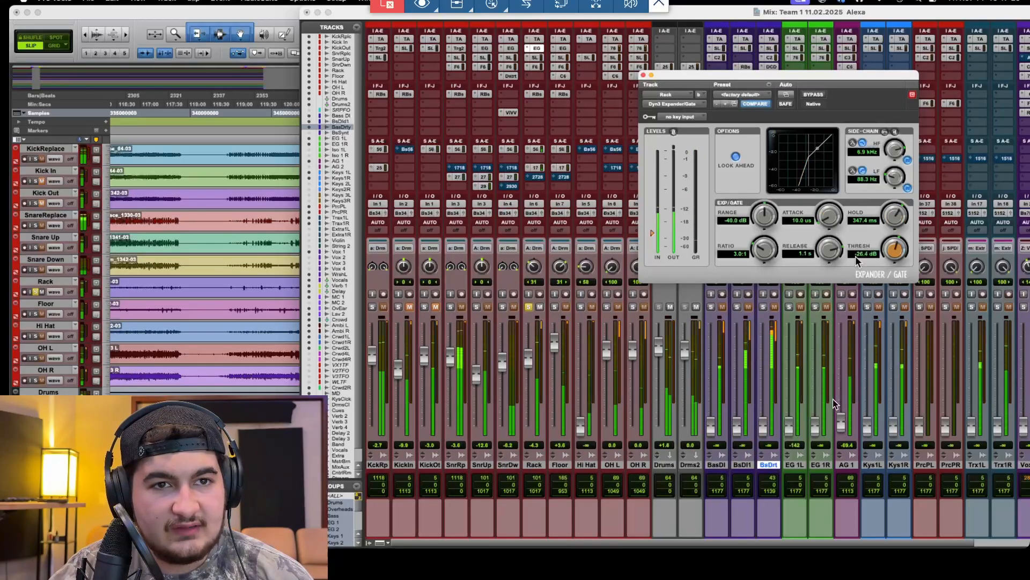
{"action": "left_click_drag", "start_coordinate": [894, 249], "coordinate": [895, 257]}
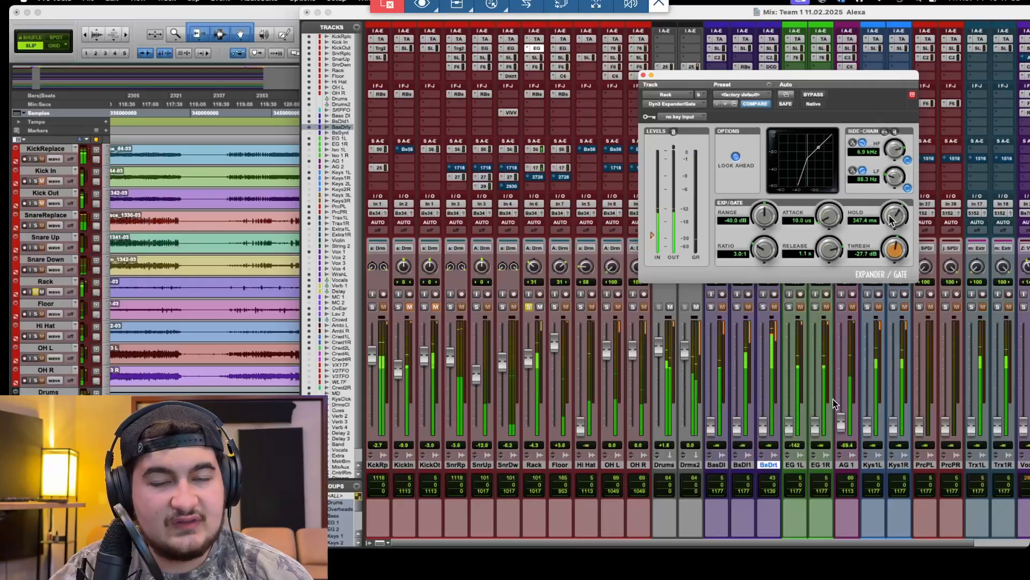
Open the Floor track's Dyn3 Expander/Gate and compare the sound with the gate bypassed and engaged.
{"action": "left_click", "coordinate": [562, 49]}
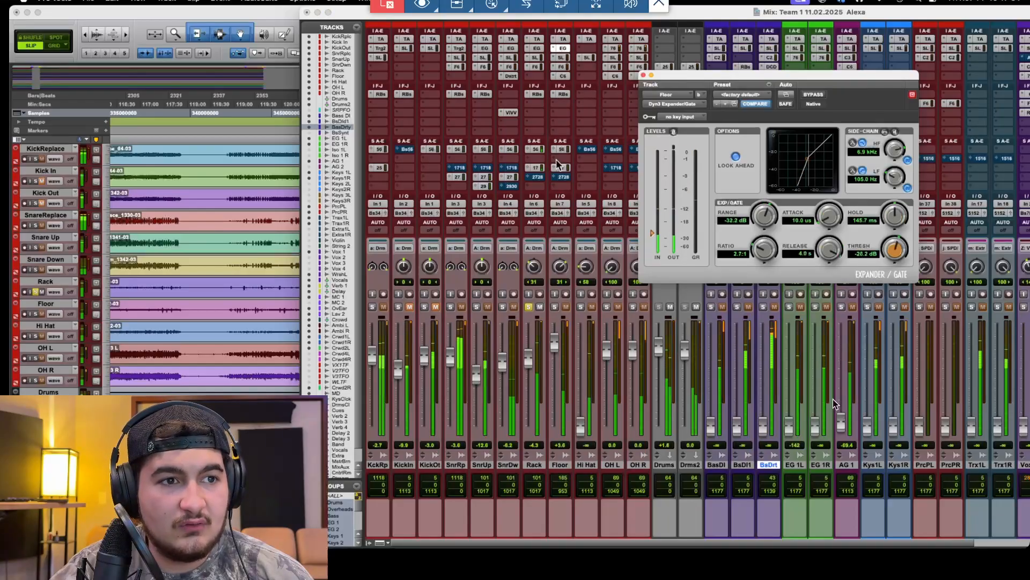
{"action": "left_click", "coordinate": [813, 95]}
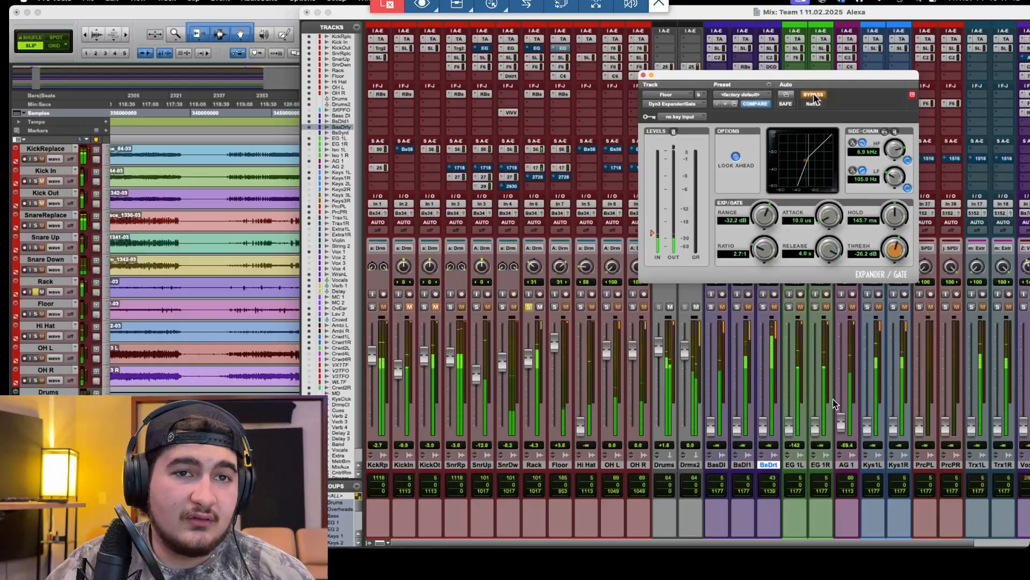
{"action": "left_click", "coordinate": [814, 96]}
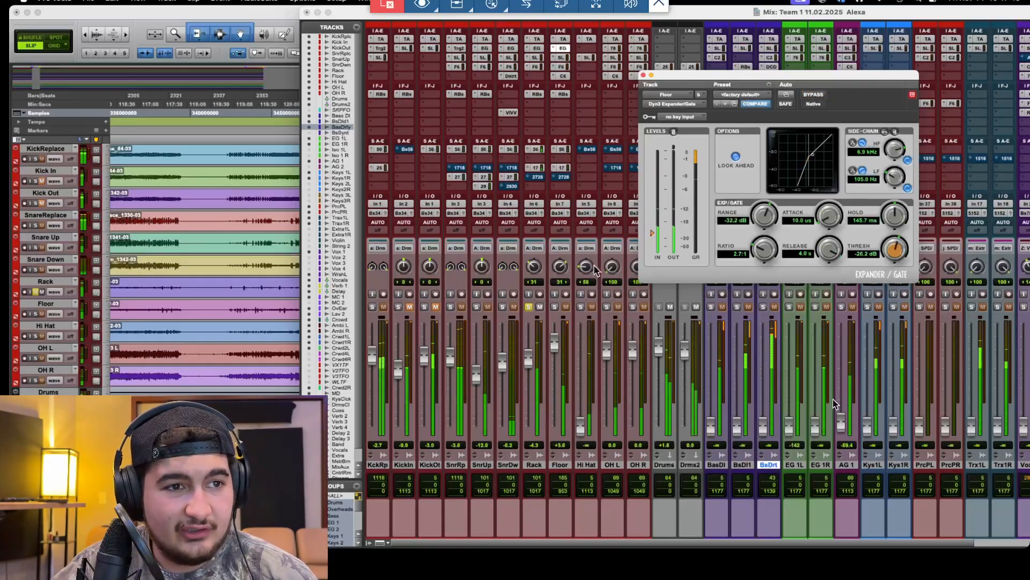
Solo only the Floor tom with its gate bypassed and bring its fader to about +3.3 dB.
{"action": "left_click", "coordinate": [555, 307]}
{"action": "left_click", "coordinate": [529, 307]}
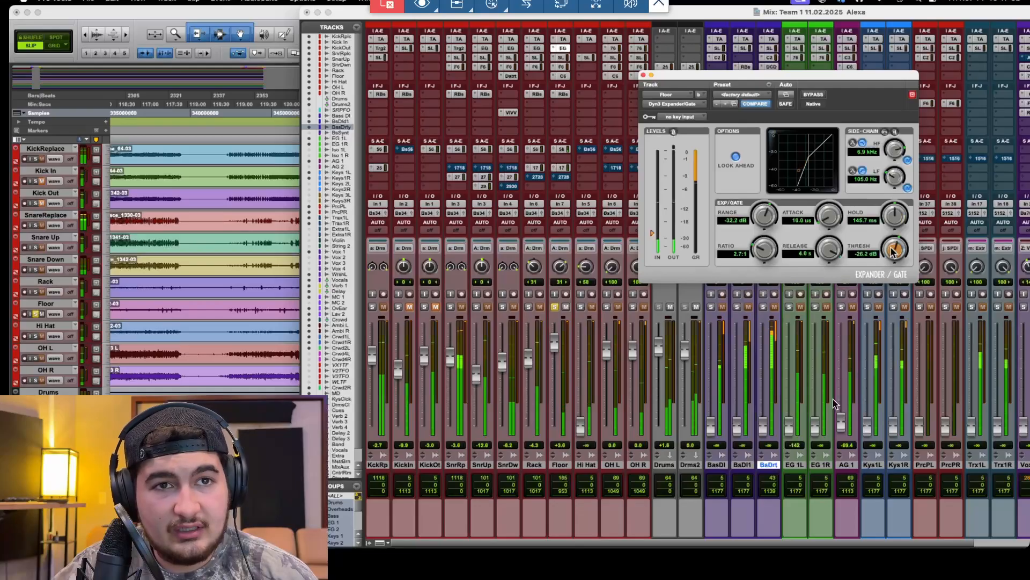
{"action": "left_click", "coordinate": [823, 96]}
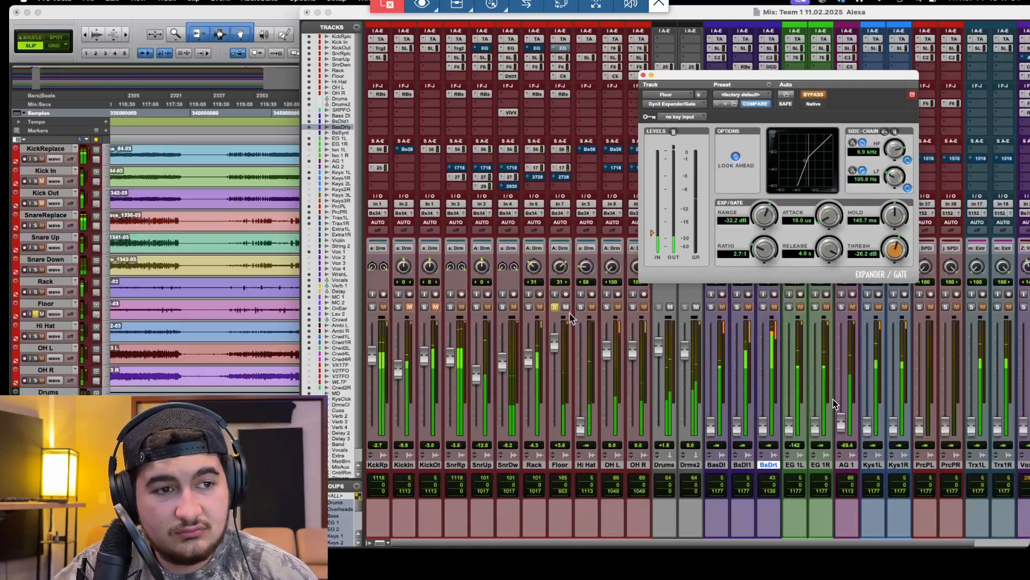
{"action": "left_click_drag", "start_coordinate": [552, 339], "coordinate": [553, 339]}
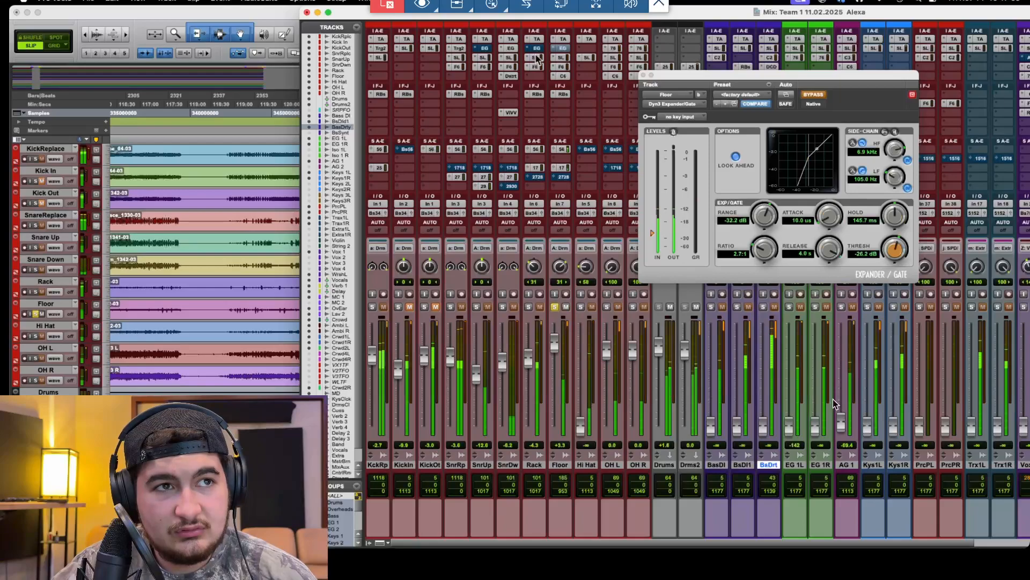
Inspect the gate section of the Floor track's SSLChannel alongside its Dyn3 Expander/Gate and close the channel strip.
{"action": "left_click", "coordinate": [562, 58]}
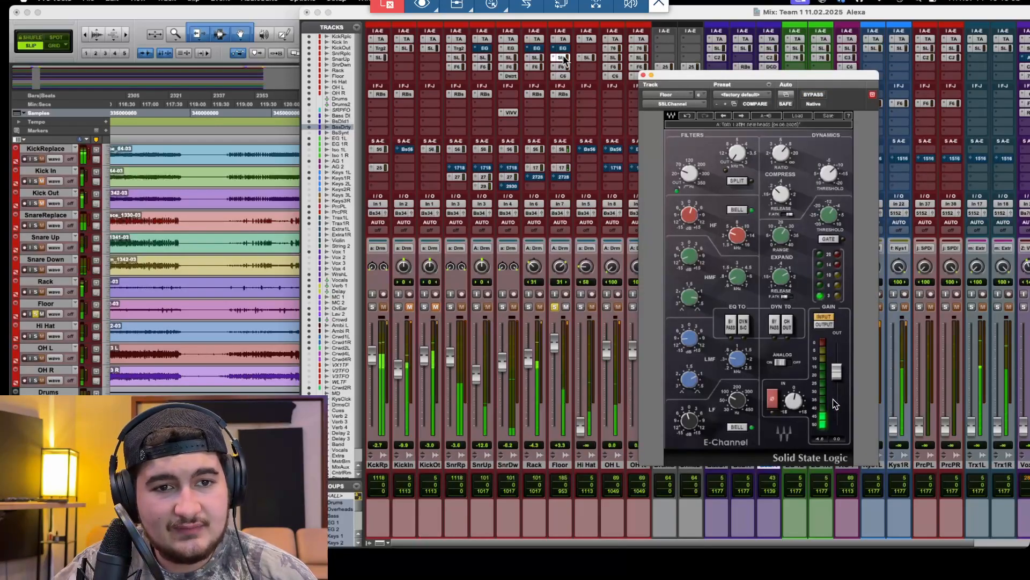
{"action": "left_click", "coordinate": [562, 58]}
{"action": "left_click", "coordinate": [562, 57]}
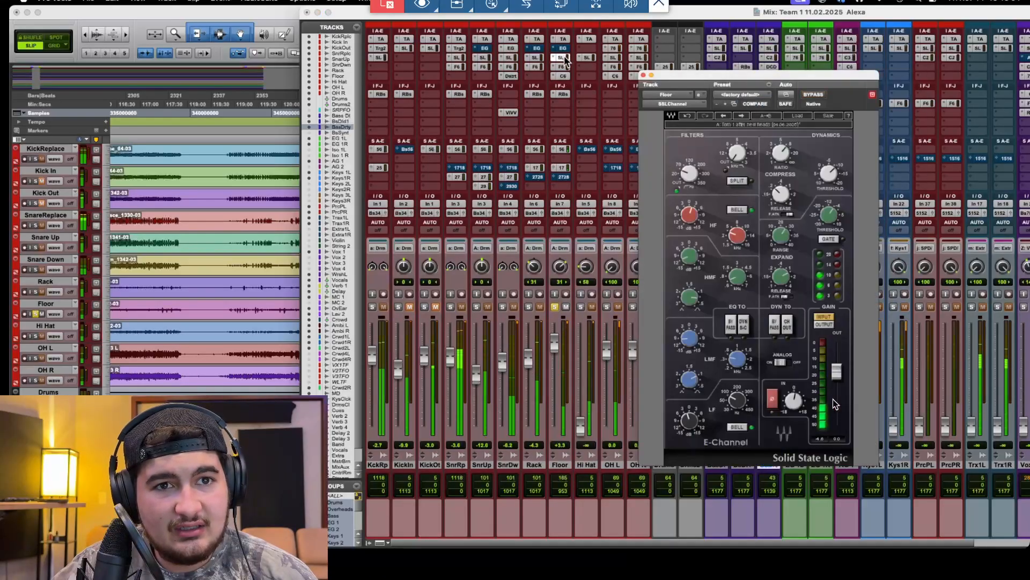
{"action": "left_click", "coordinate": [563, 49]}
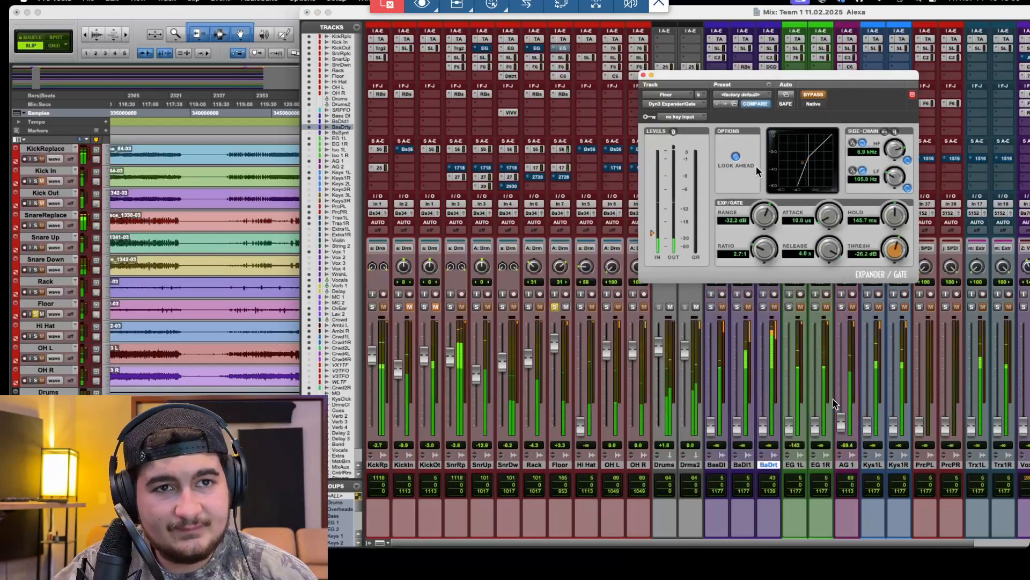
{"action": "left_click", "coordinate": [562, 57]}
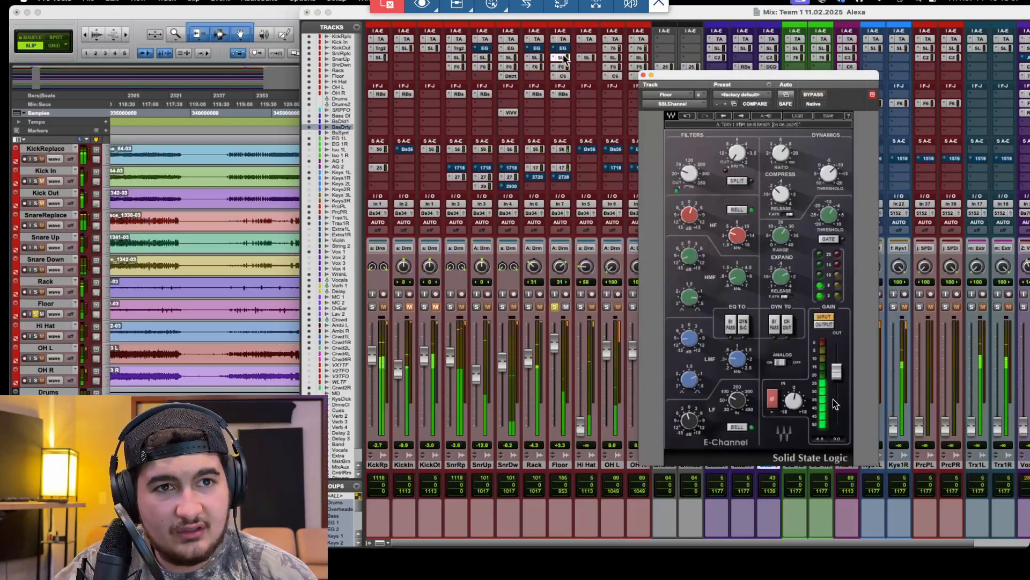
{"action": "left_click", "coordinate": [832, 241]}
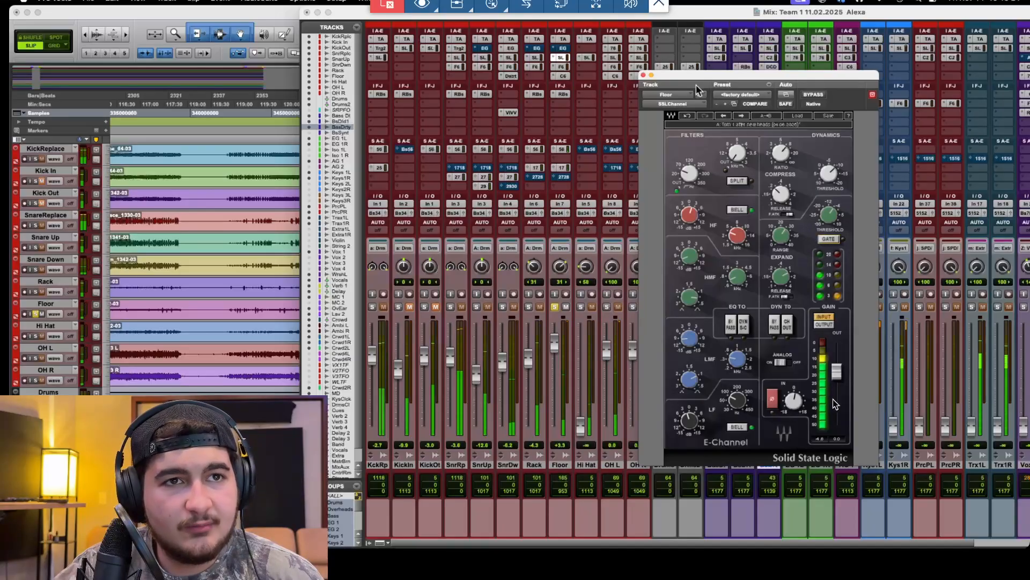
{"action": "left_click", "coordinate": [643, 74]}
Re-engage the Floor track's Dyn3 gate and set its release to 3.0 s and threshold to about -27.1 dB.
{"action": "left_click", "coordinate": [563, 48]}
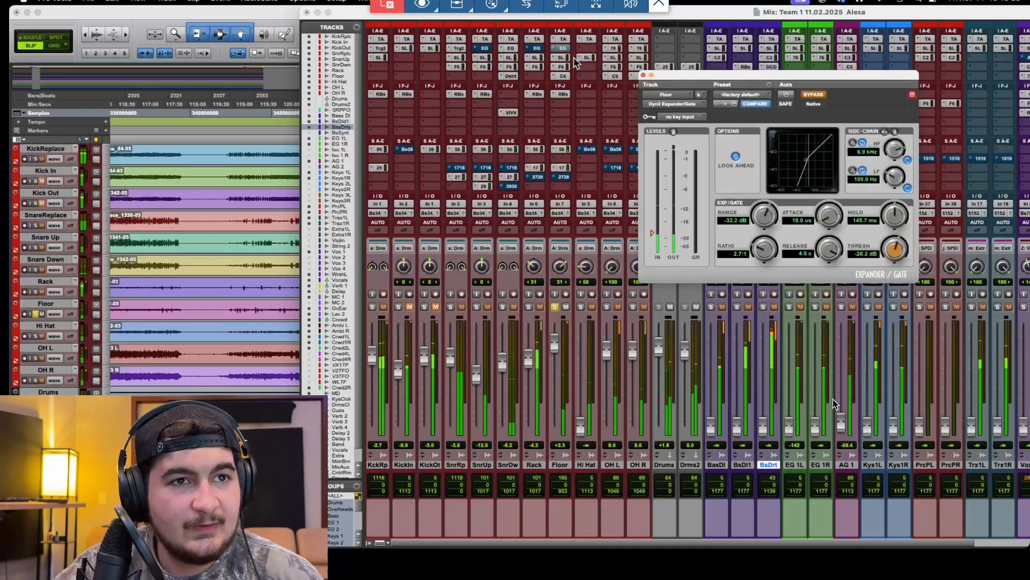
{"action": "left_click", "coordinate": [813, 94]}
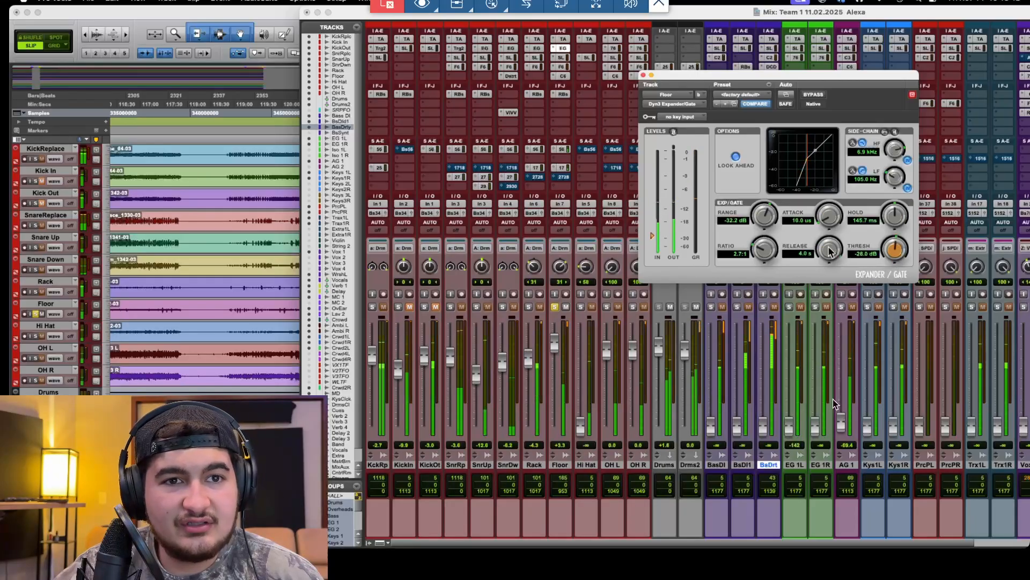
{"action": "scroll", "coordinate": [831, 255], "scroll_direction": "up", "scroll_amount": 3}
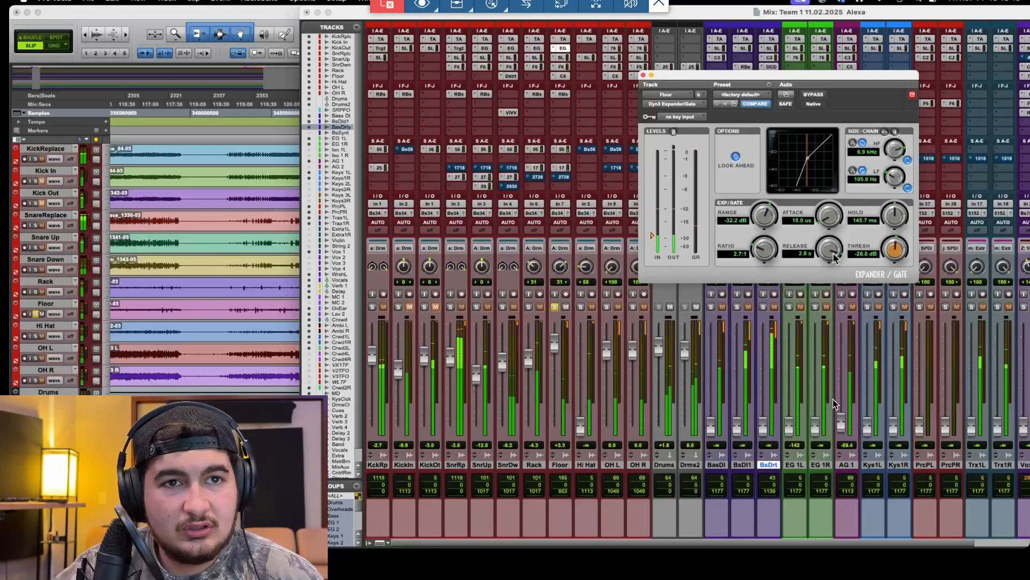
{"action": "left_click_drag", "start_coordinate": [894, 259], "coordinate": [889, 262]}
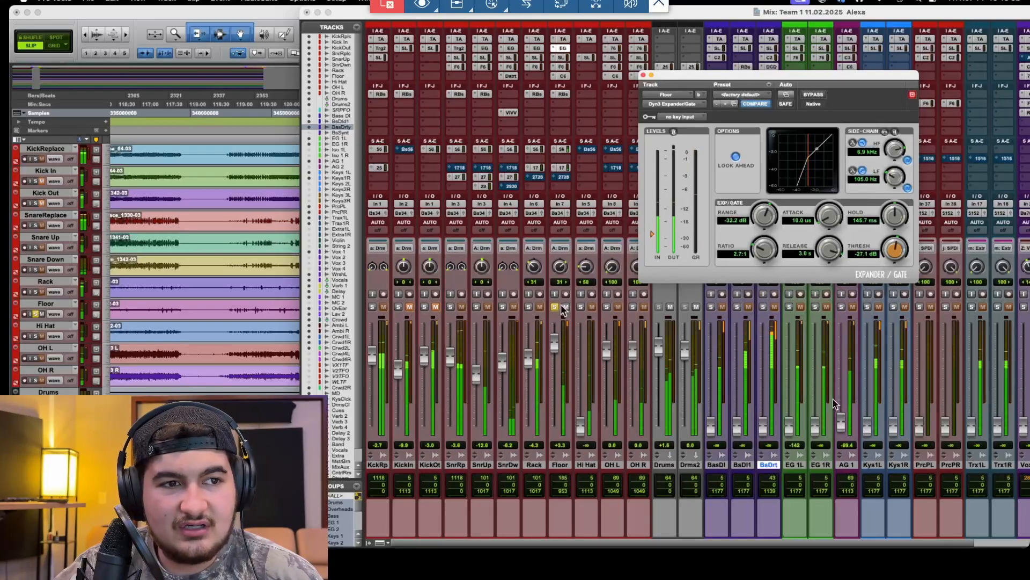
Set the Floor gate's threshold to about -25.5 dB while both overheads are soloed with it, clearing the overhead solos when done.
{"action": "left_click", "coordinate": [607, 307]}
{"action": "left_click", "coordinate": [632, 307]}
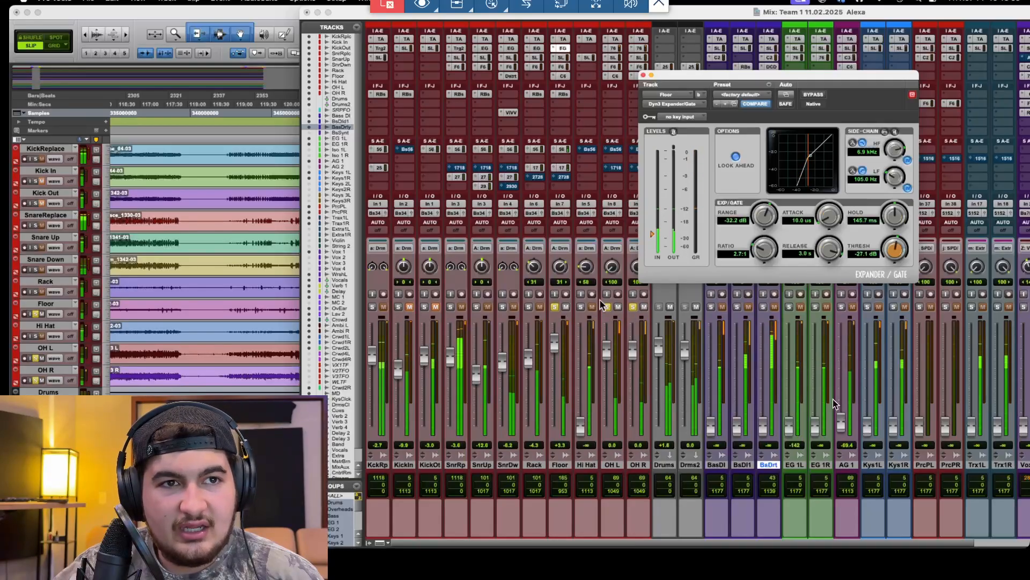
{"action": "left_click_drag", "start_coordinate": [884, 253], "coordinate": [883, 248]}
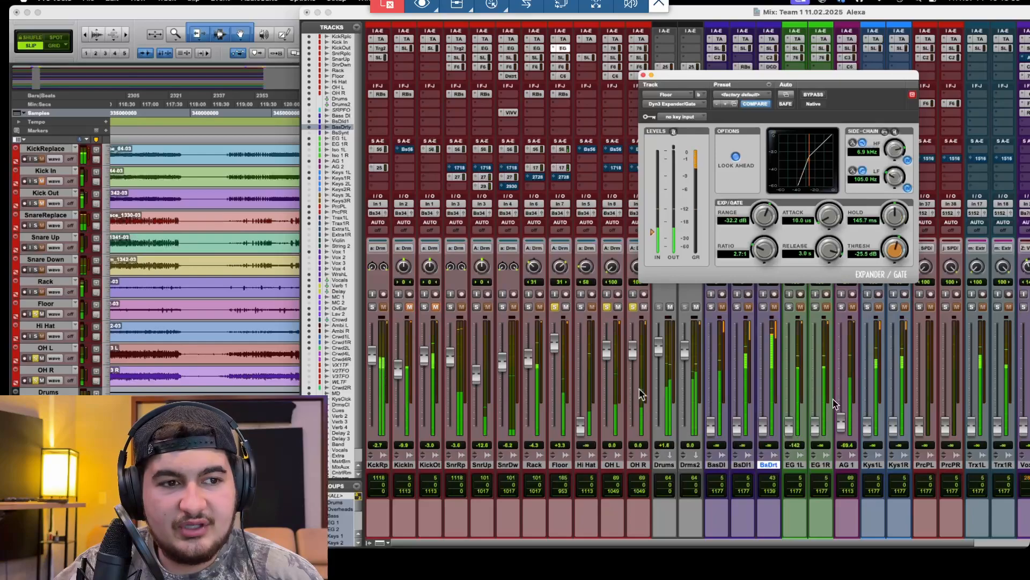
{"action": "left_click", "coordinate": [633, 307]}
{"action": "left_click", "coordinate": [607, 307]}
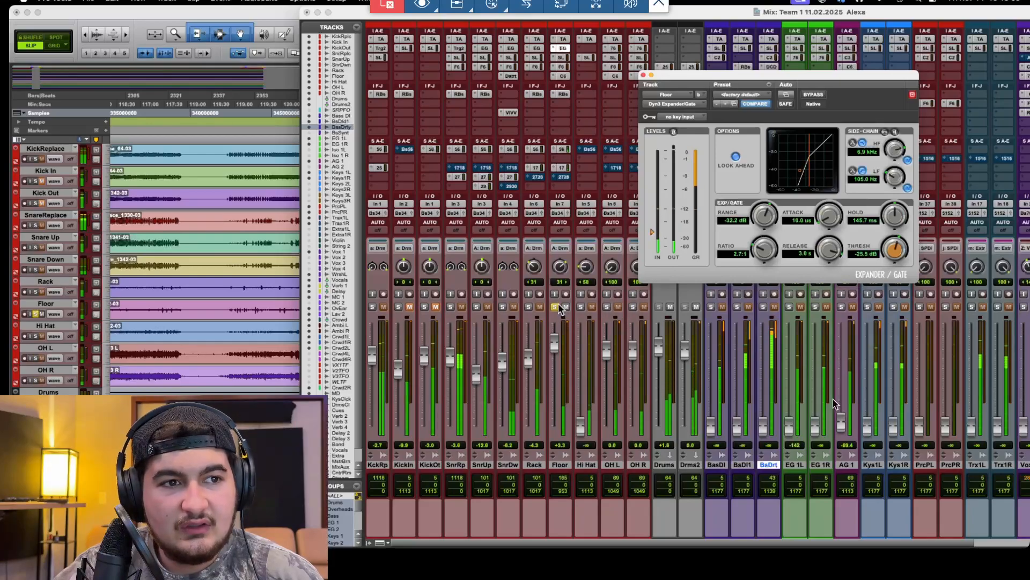
Open the Floor track's C6, place its window below the inserts, and bypass both the C6 and the tom gates.
{"action": "left_click", "coordinate": [557, 78]}
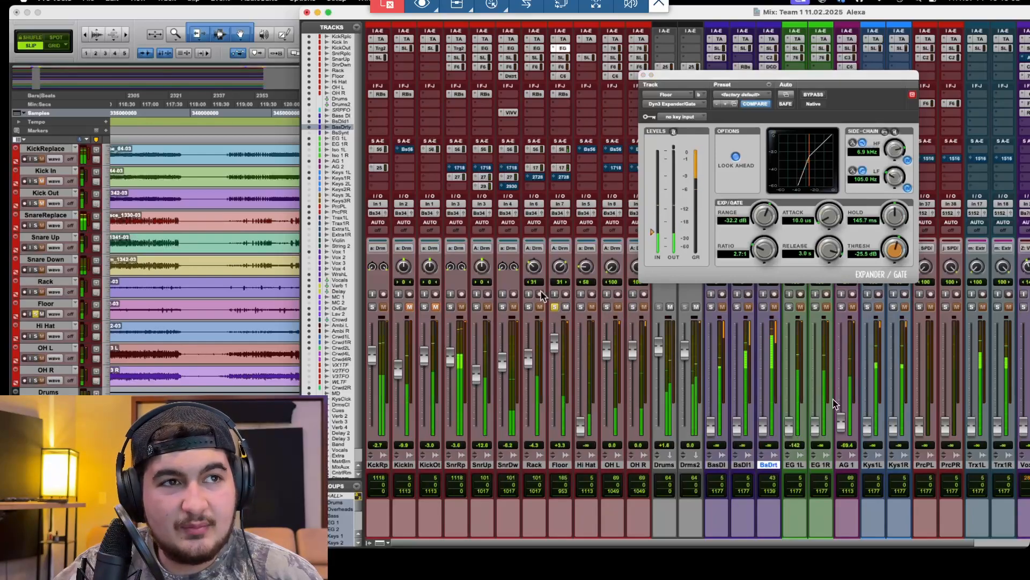
{"action": "left_click", "coordinate": [558, 78]}
{"action": "left_click_drag", "start_coordinate": [817, 79], "coordinate": [562, 182]}
{"action": "right_click", "coordinate": [563, 48]}
{"action": "left_click", "coordinate": [586, 54]}
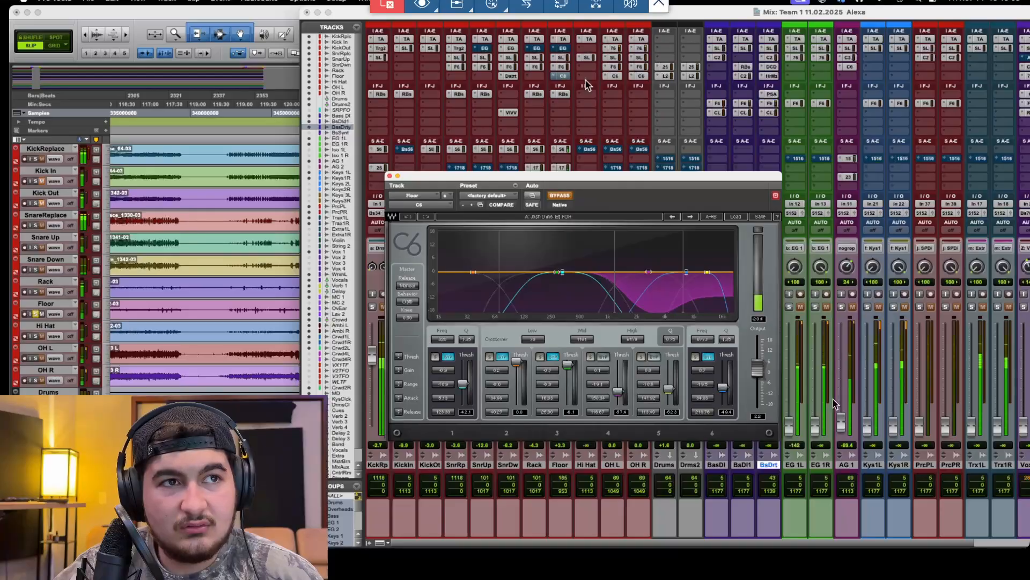
Compare the soloed Floor tom with the C6 and gates bypassed and engaged, leaving all of them engaged.
{"action": "left_click", "coordinate": [560, 196]}
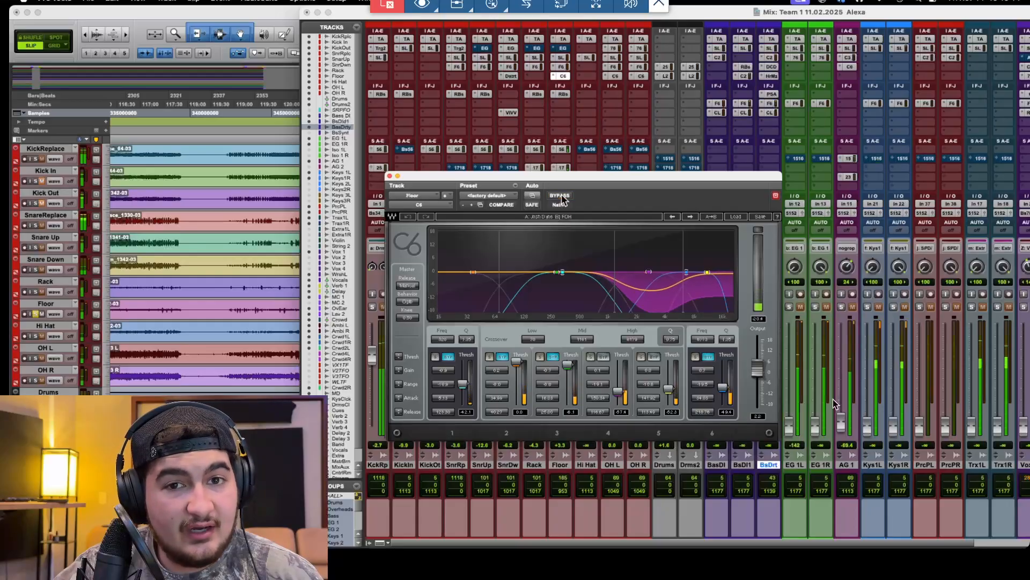
{"action": "left_click", "coordinate": [559, 196]}
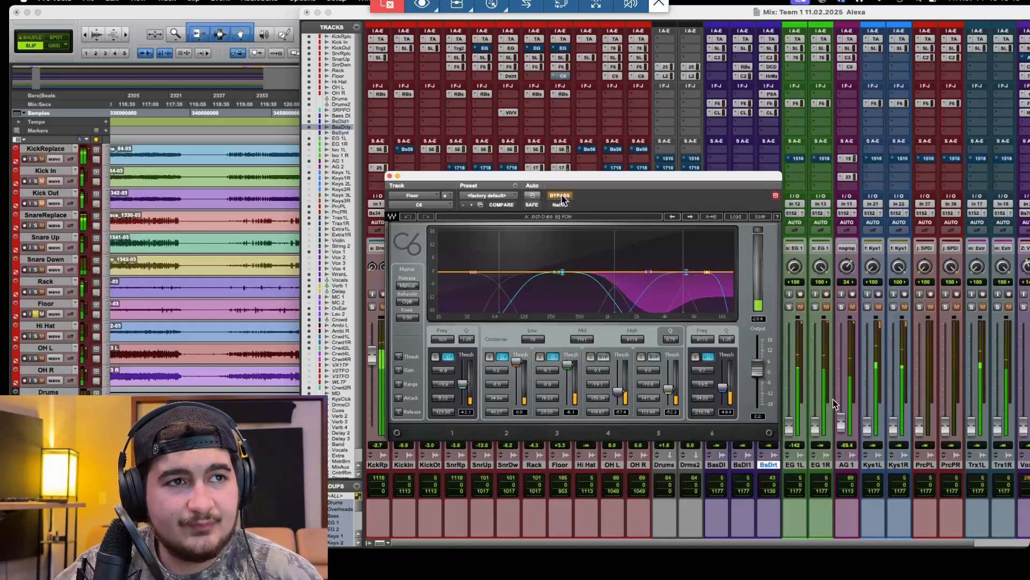
{"action": "right_click", "coordinate": [562, 48]}
{"action": "left_click", "coordinate": [567, 50]}
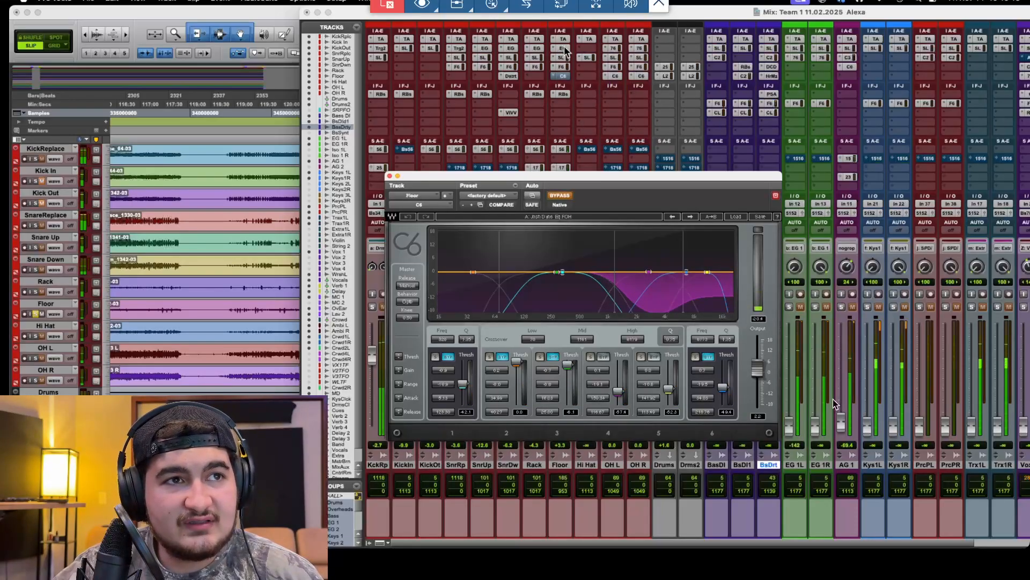
{"action": "left_click", "coordinate": [559, 196]}
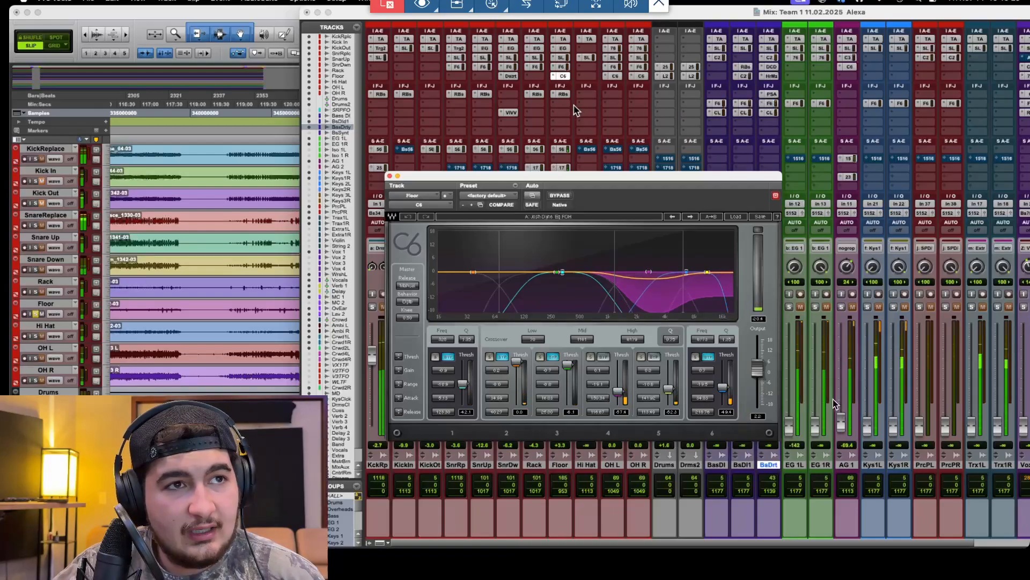
Open the Floor track's F6-RTA, compare the sound with band 5 off and on, and close it with the band enabled.
{"action": "left_click", "coordinate": [562, 66]}
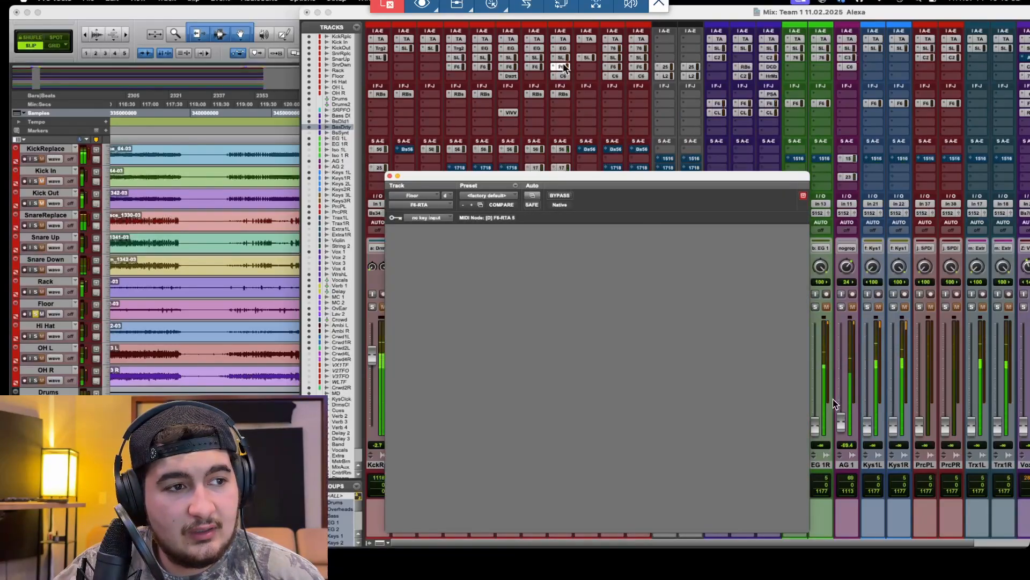
{"action": "left_click", "coordinate": [561, 66]}
{"action": "left_click", "coordinate": [561, 66]}
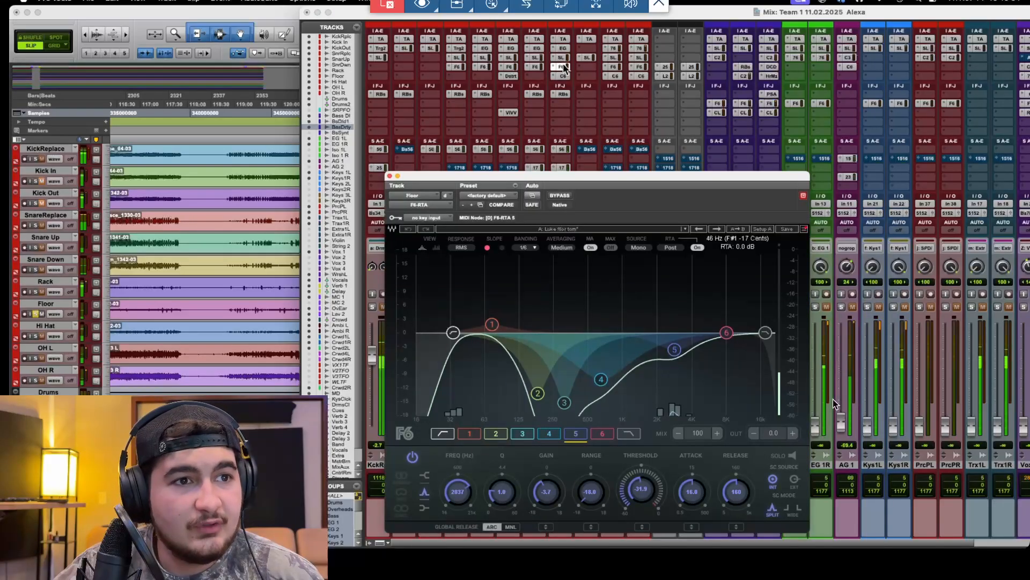
{"action": "double_click", "coordinate": [674, 352]}
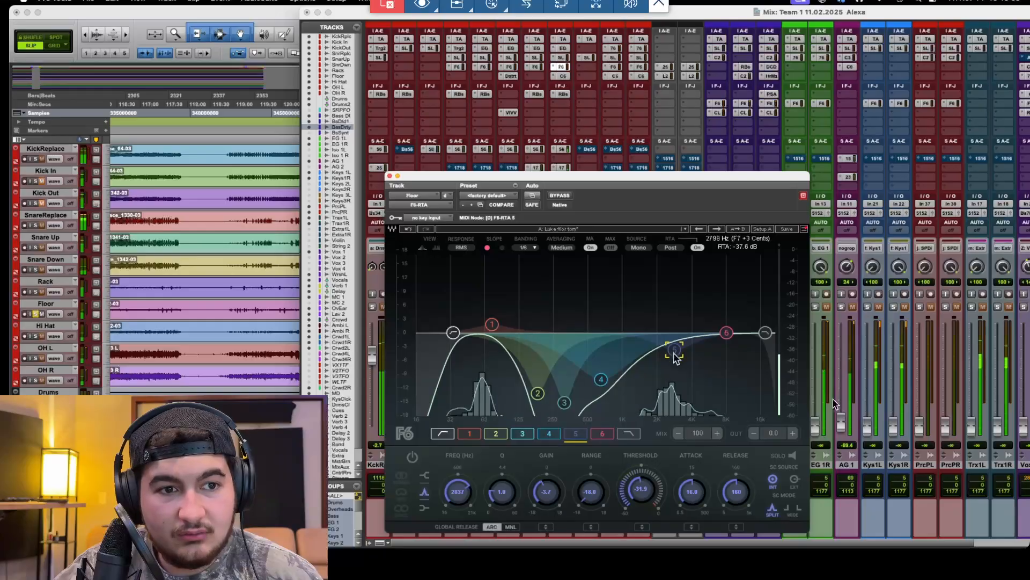
{"action": "left_click", "coordinate": [412, 456]}
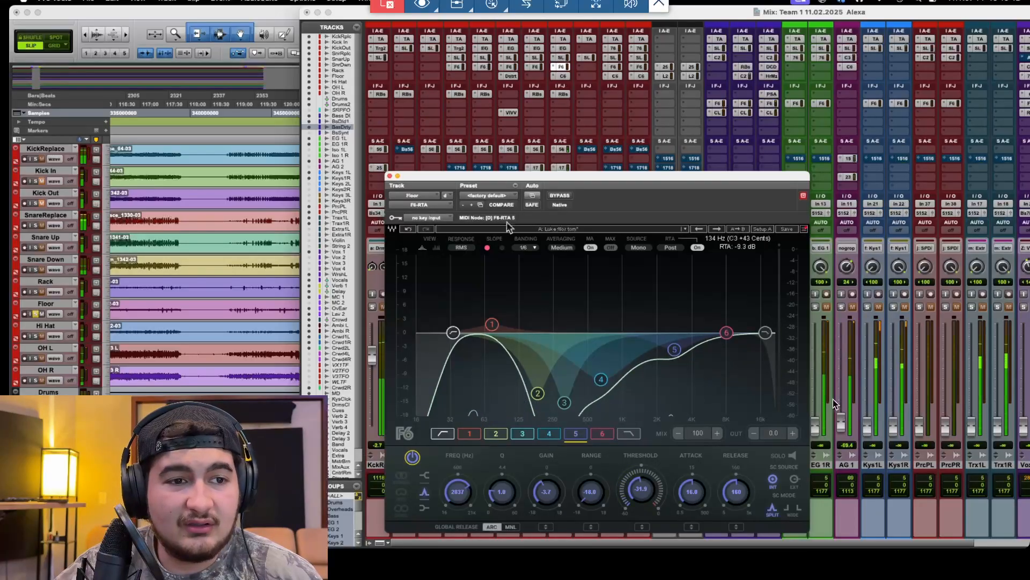
{"action": "left_click", "coordinate": [390, 176]}
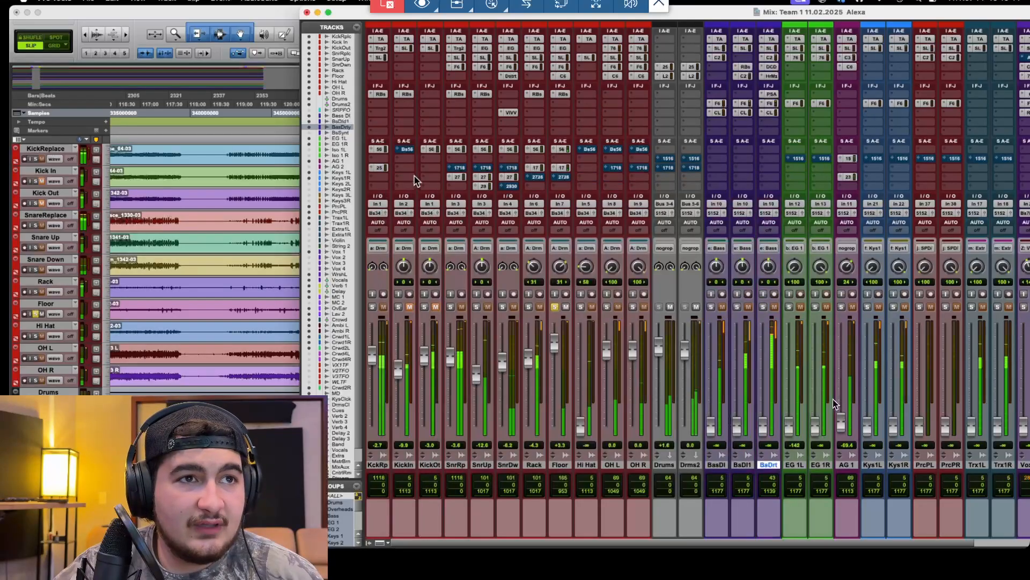
Unsolo the Floor tom and lower its fader to about +2.3 dB in the full drum mix.
{"action": "left_click", "coordinate": [556, 307]}
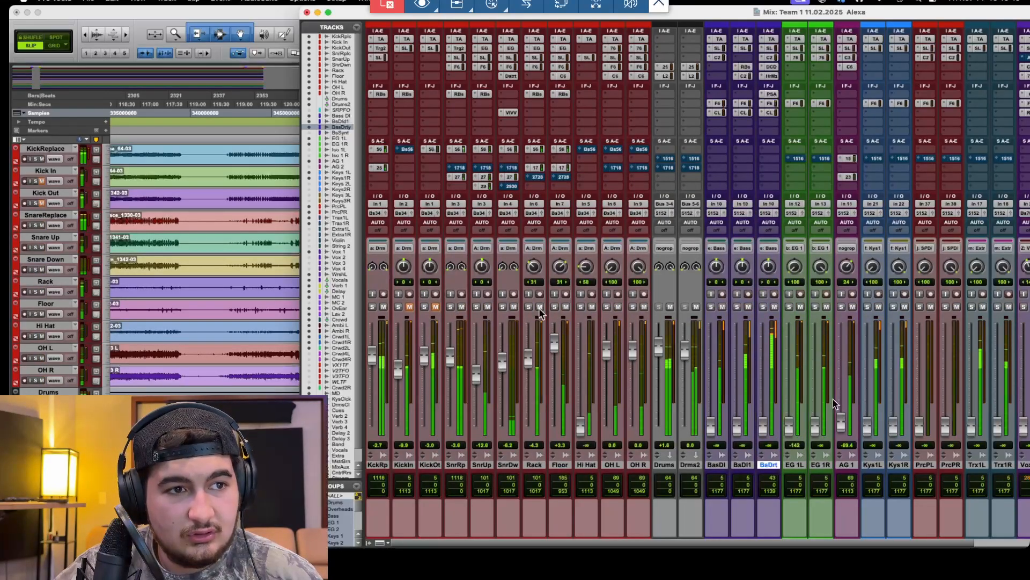
{"action": "left_click_drag", "start_coordinate": [552, 335], "coordinate": [553, 337]}
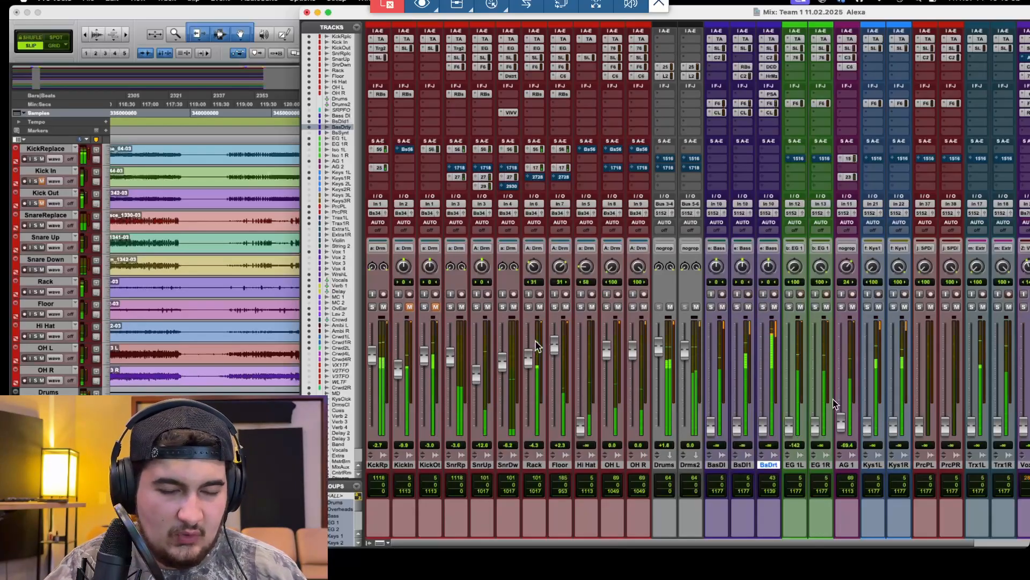
Raise the Floor tom's fader to about +5.8 dB and readjust its gate threshold slightly.
{"action": "left_click_drag", "start_coordinate": [554, 348], "coordinate": [554, 341]}
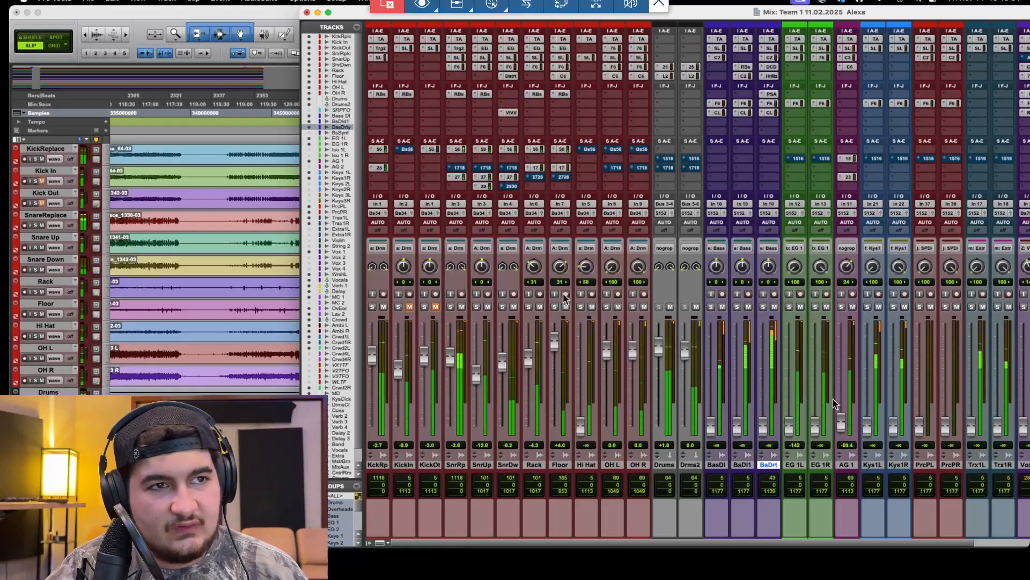
{"action": "left_click", "coordinate": [562, 48]}
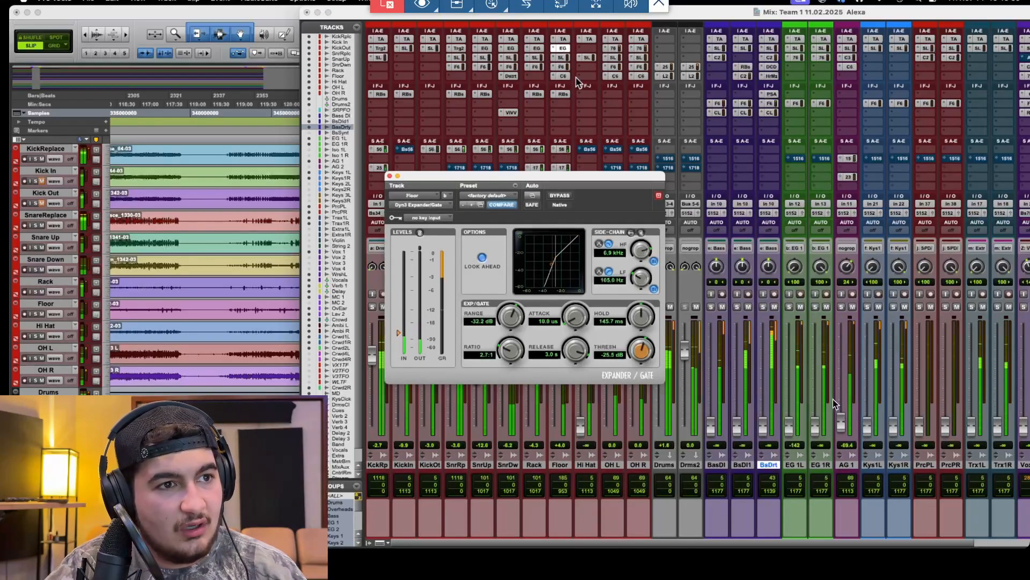
{"action": "left_click_drag", "start_coordinate": [637, 348], "coordinate": [638, 350]}
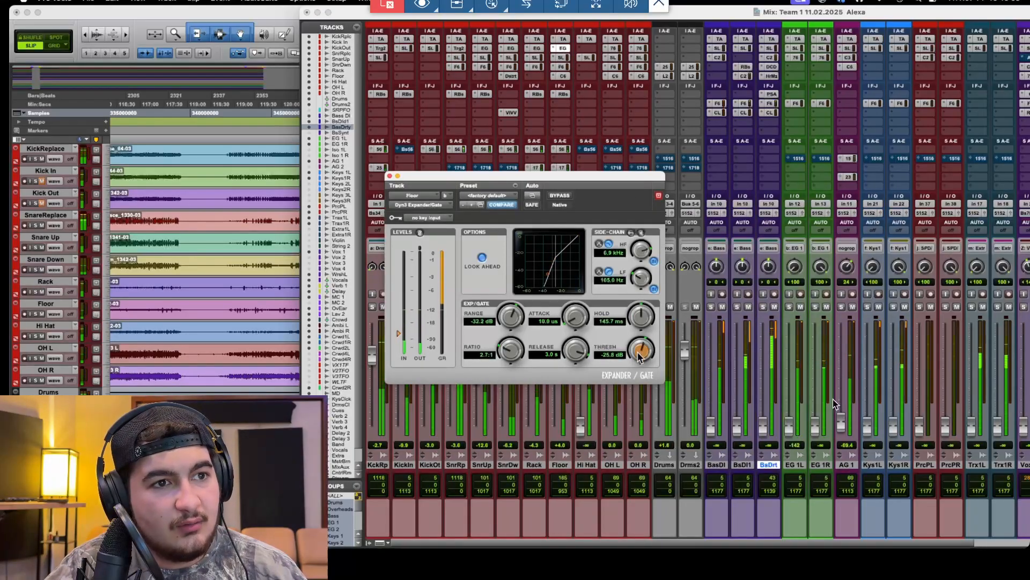
{"action": "left_click", "coordinate": [390, 176]}
{"action": "left_click_drag", "start_coordinate": [556, 352], "coordinate": [556, 349]}
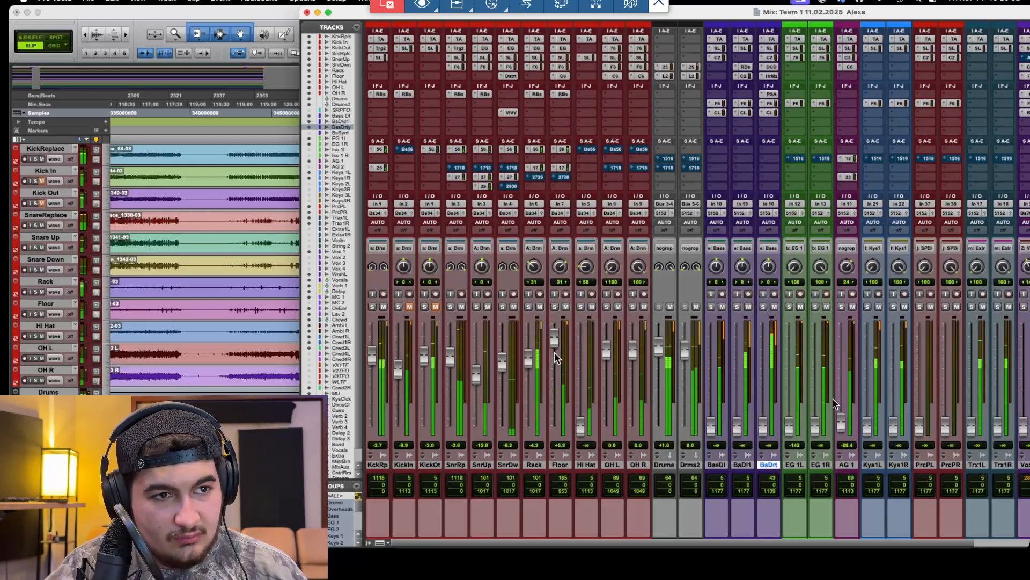
Bypass the gates on Snare Up and the toms, and set the Floor fader to about +2.8 dB.
{"action": "right_click", "coordinate": [561, 47]}
{"action": "left_click", "coordinate": [574, 50]}
{"action": "left_click_drag", "start_coordinate": [555, 338], "coordinate": [557, 343]}
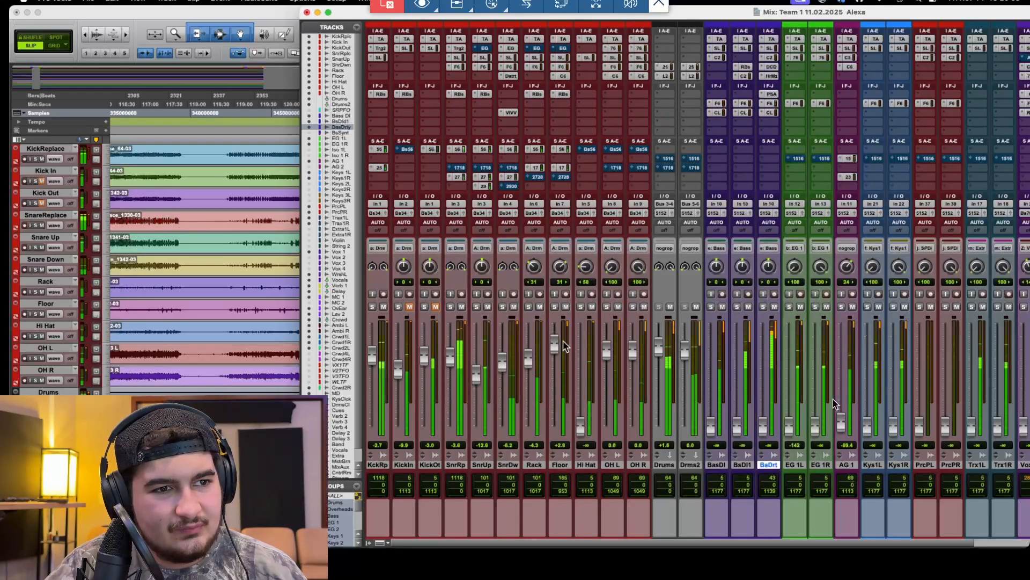
Re-engage the bypassed gates, lower the Floor gate's threshold to about -28.9 dB, and close its window.
{"action": "left_click", "coordinate": [562, 47]}
{"action": "right_click", "coordinate": [564, 47]}
{"action": "left_click", "coordinate": [564, 48]}
{"action": "left_click_drag", "start_coordinate": [642, 353], "coordinate": [642, 368]}
{"action": "left_click_drag", "start_coordinate": [644, 378], "coordinate": [642, 353]}
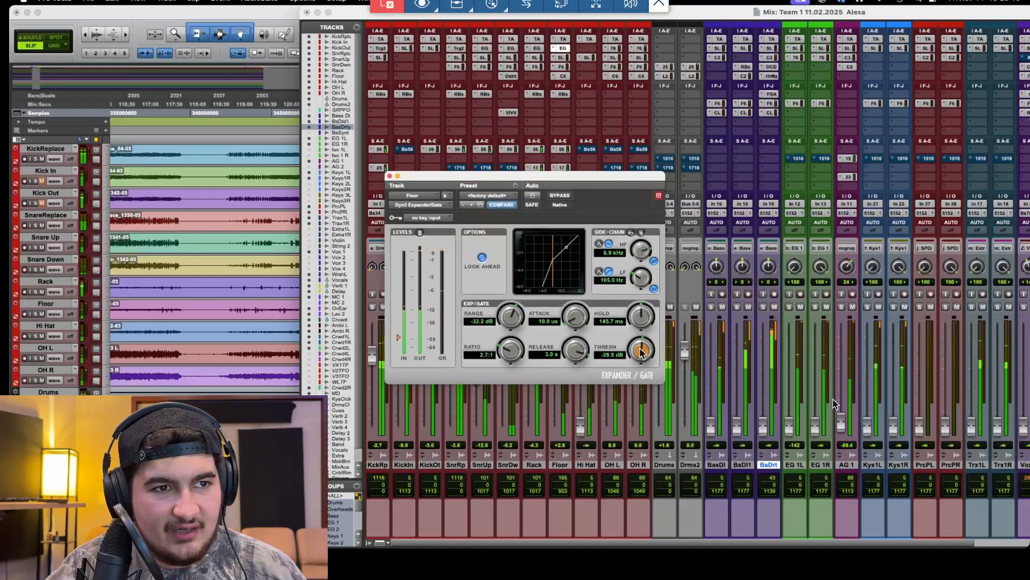
{"action": "left_click", "coordinate": [389, 176]}
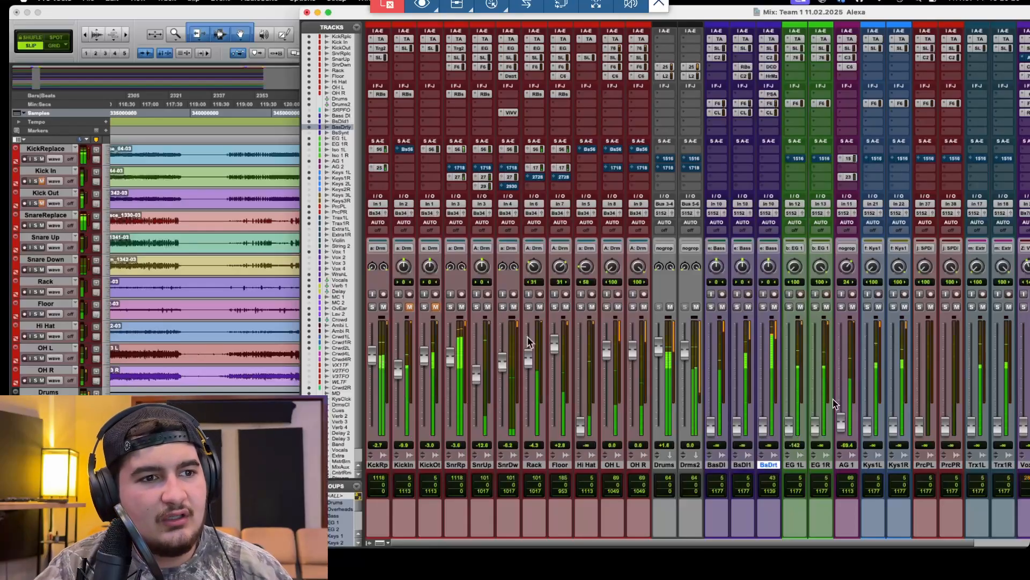
Raise the Snare Down fader to about -5.4 dB and solo the Snare Down, Snare Up and SnareReplace tracks.
{"action": "left_click_drag", "start_coordinate": [504, 368], "coordinate": [504, 367]}
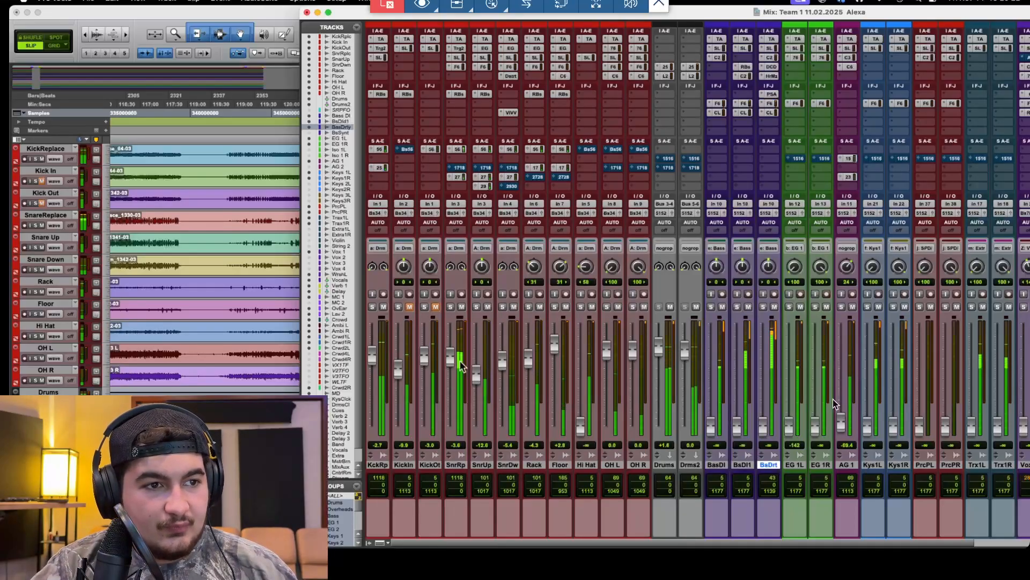
{"action": "left_click", "coordinate": [503, 307]}
{"action": "left_click", "coordinate": [477, 306]}
{"action": "left_click", "coordinate": [450, 306]}
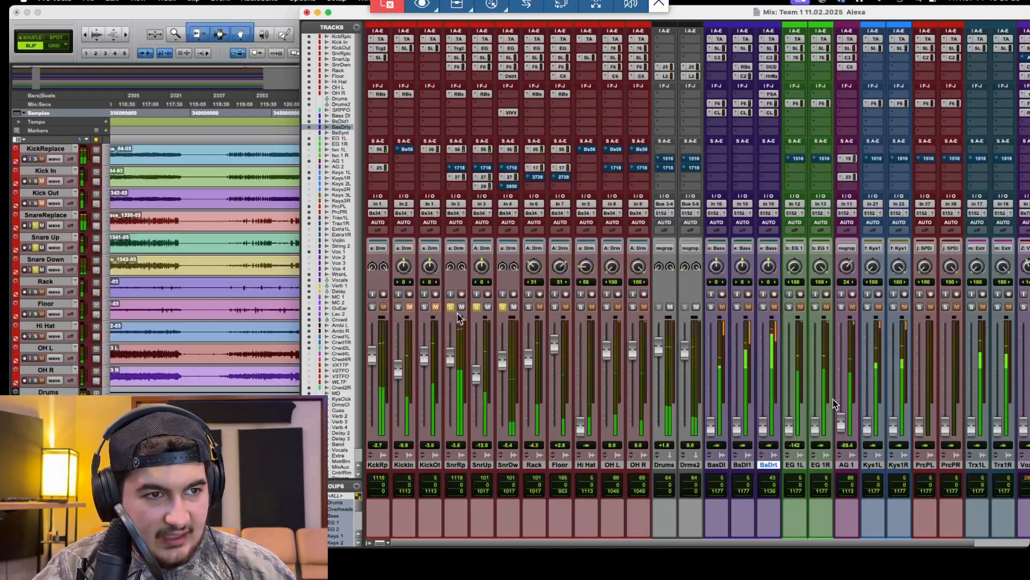
Compare SnareReplace and Snare Down alone and together with Snare Up unsoloed, leaving those two soloed.
{"action": "left_click", "coordinate": [476, 306]}
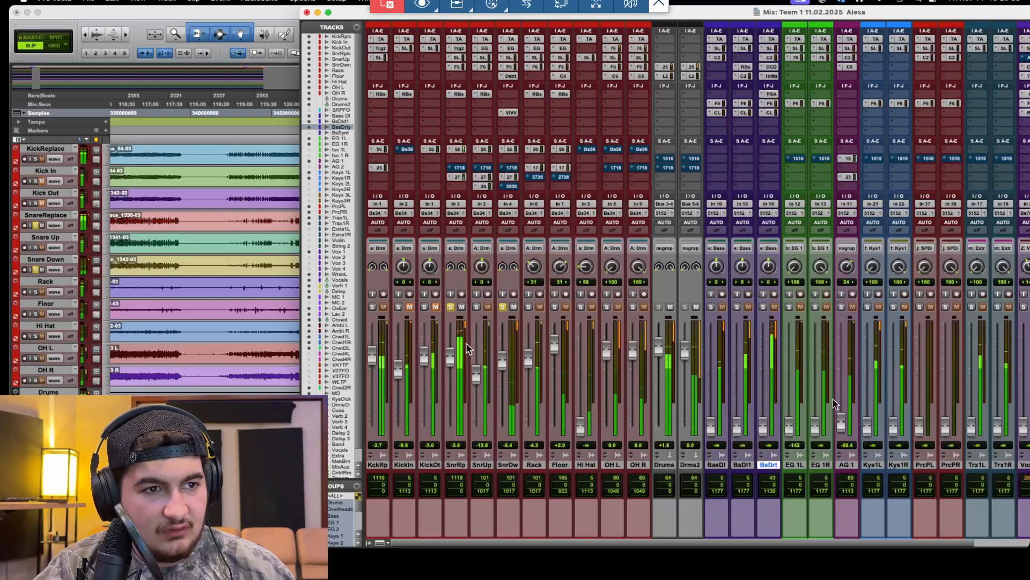
{"action": "left_click", "coordinate": [503, 307]}
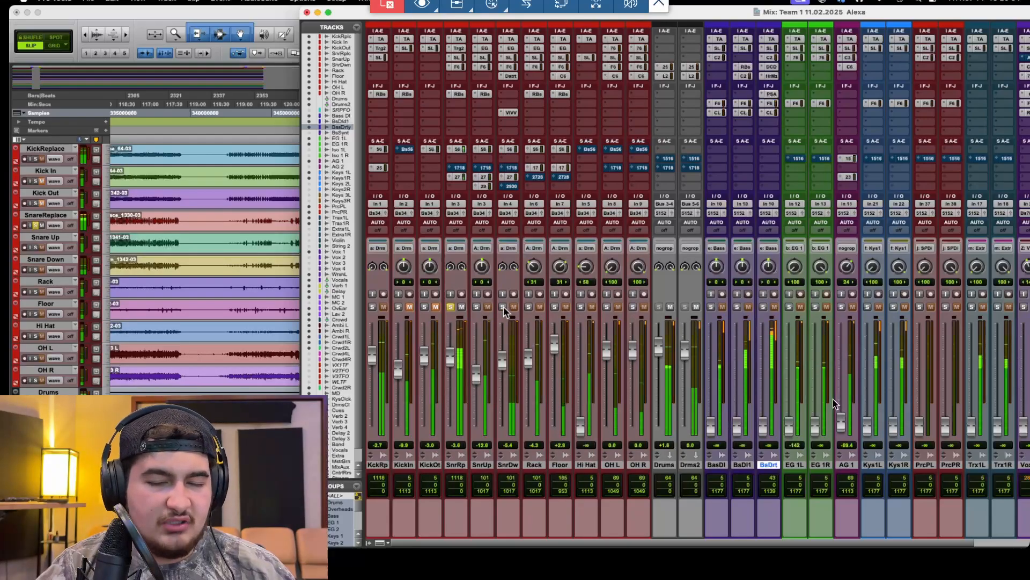
{"action": "left_click", "coordinate": [503, 307]}
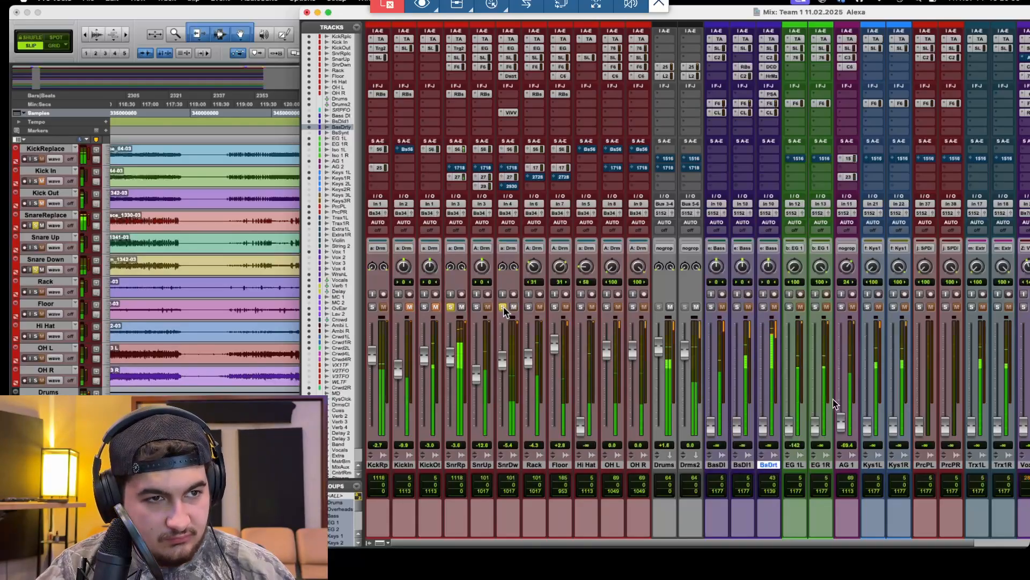
{"action": "left_click", "coordinate": [450, 307]}
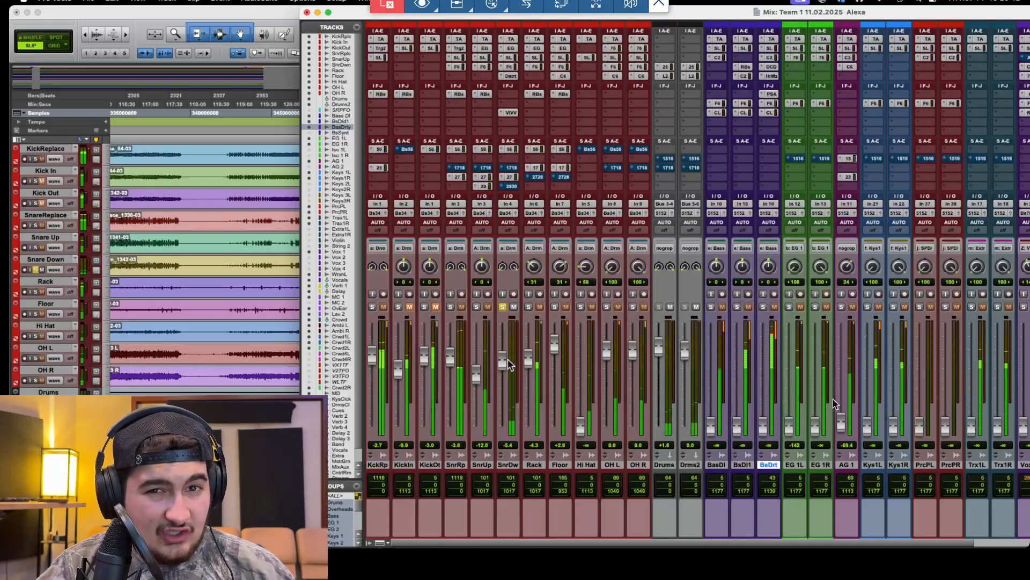
{"action": "left_click", "coordinate": [452, 308]}
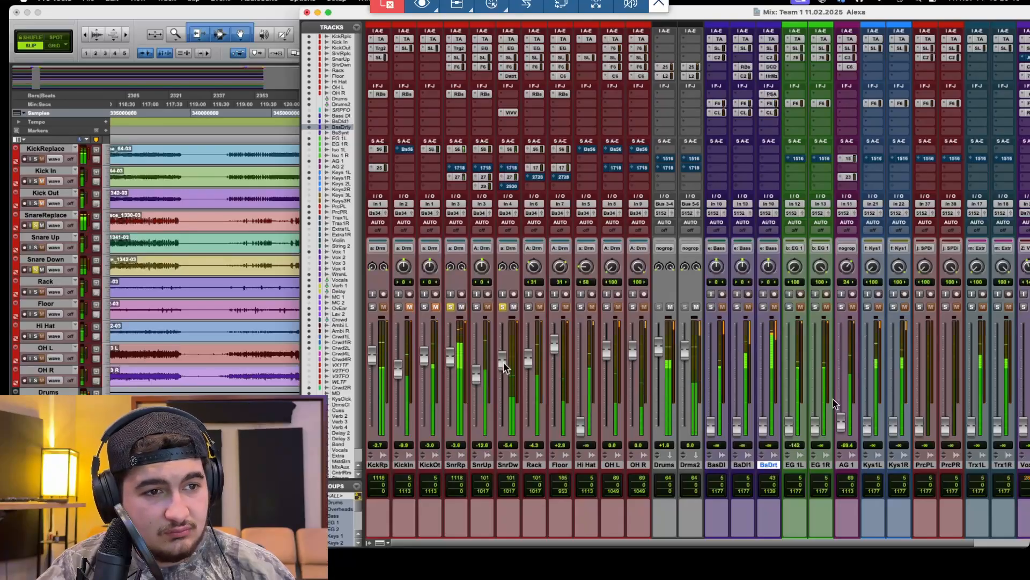
Set the Snare Down fader to about -6.5 dB and Snare Up to about -6.2 dB, leaving only Snare Up soloed.
{"action": "left_click_drag", "start_coordinate": [504, 369], "coordinate": [481, 357]}
{"action": "left_click", "coordinate": [477, 308]}
{"action": "left_click", "coordinate": [477, 306]}
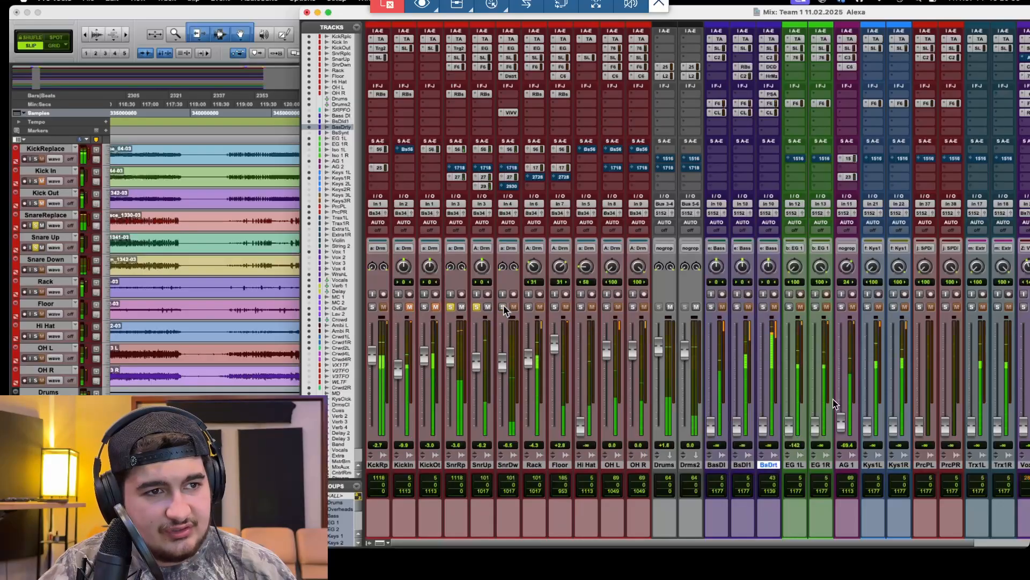
{"action": "left_click", "coordinate": [451, 307]}
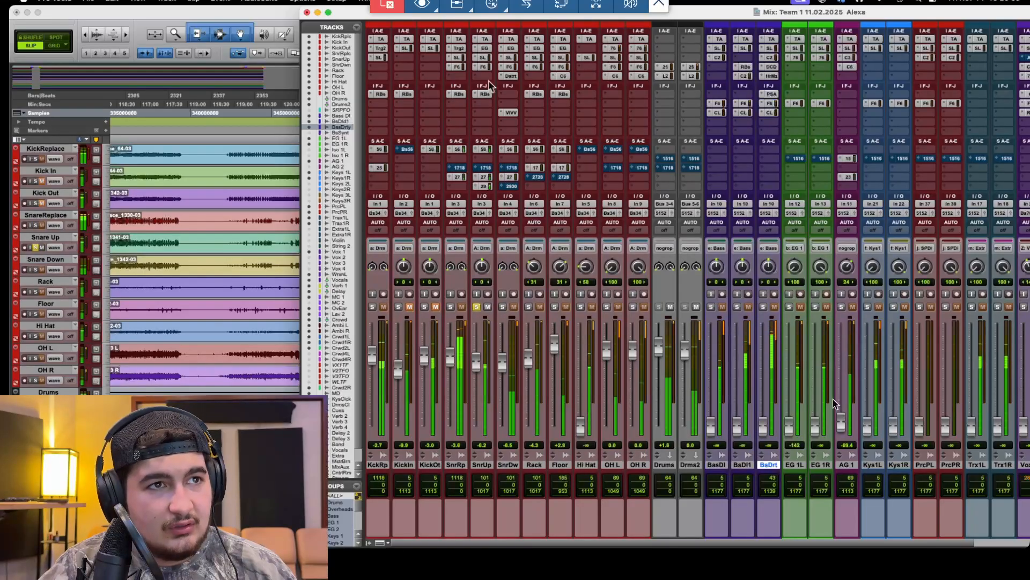
Set the Snare Up gate's hold to about 469.4 ms and its release to 1.0 s, with its window clear of the snare channels.
{"action": "left_click", "coordinate": [484, 48]}
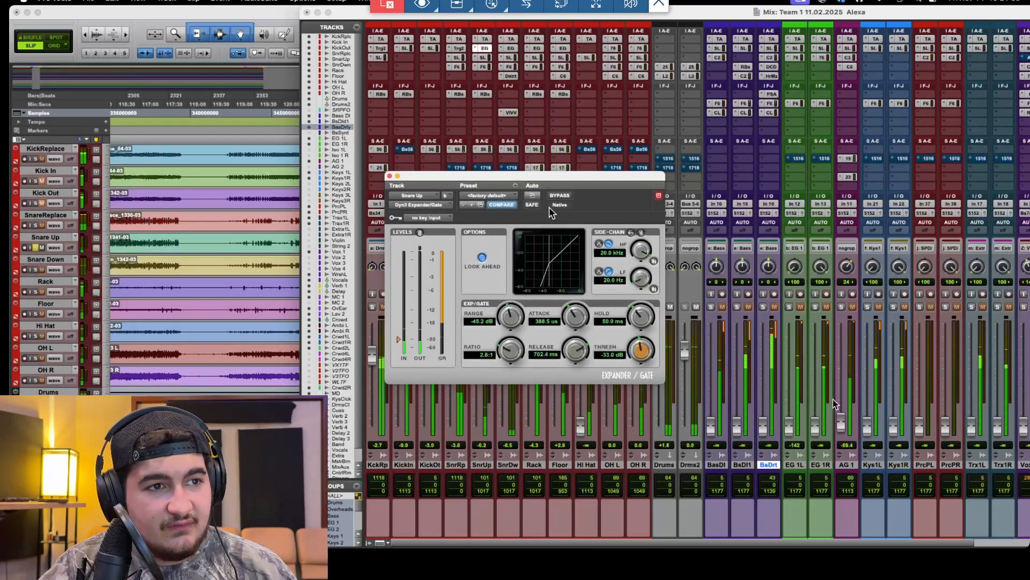
{"action": "left_click_drag", "start_coordinate": [537, 176], "coordinate": [669, 150]}
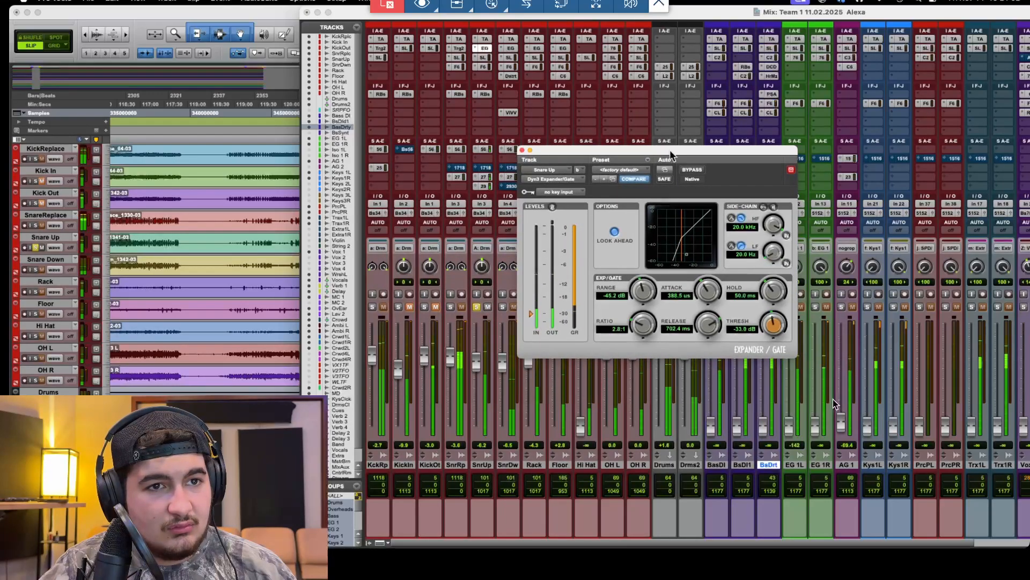
{"action": "left_click_drag", "start_coordinate": [709, 326], "coordinate": [714, 263]}
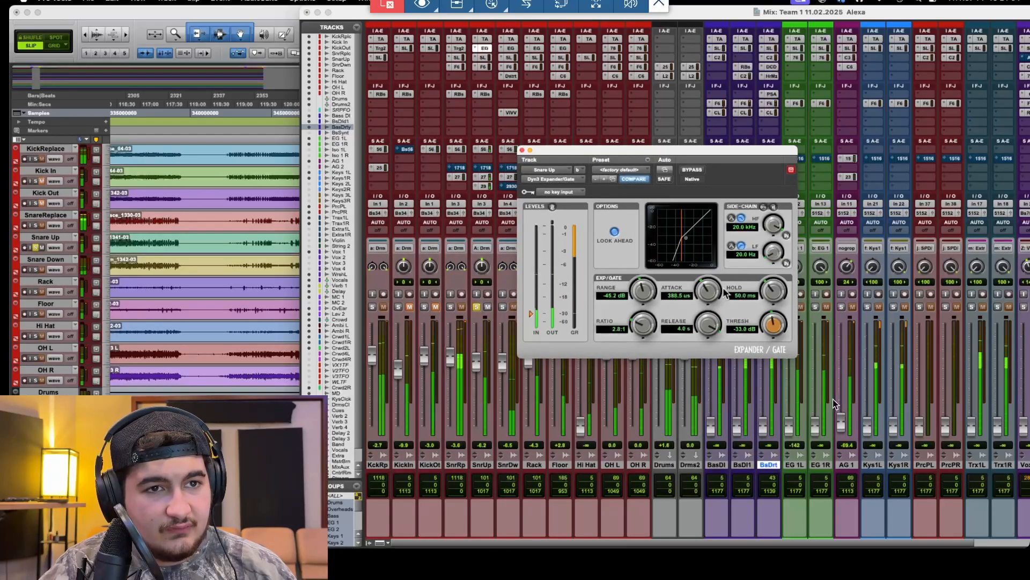
{"action": "left_click_drag", "start_coordinate": [771, 292], "coordinate": [770, 289]}
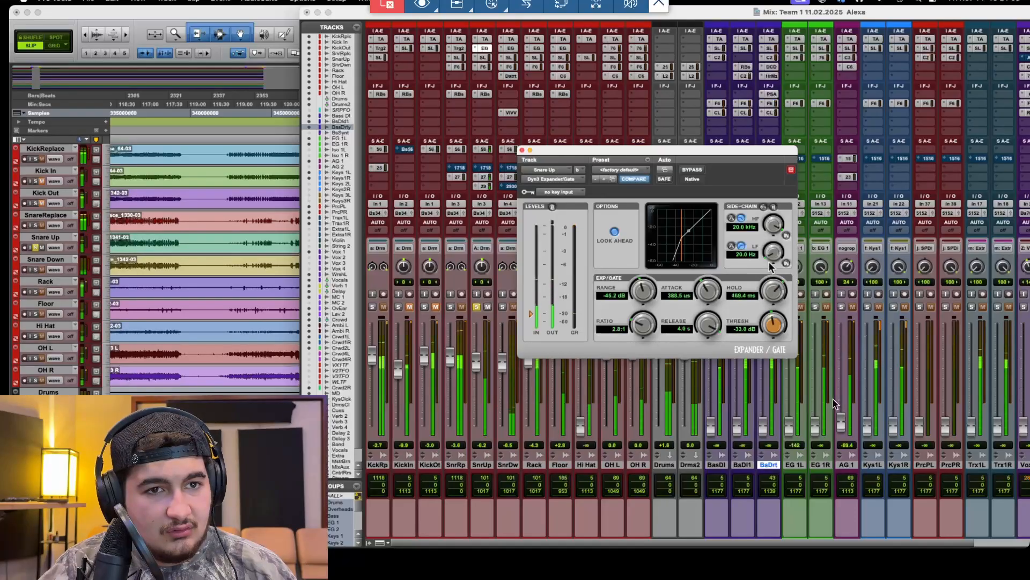
{"action": "left_click_drag", "start_coordinate": [706, 340], "coordinate": [706, 346]}
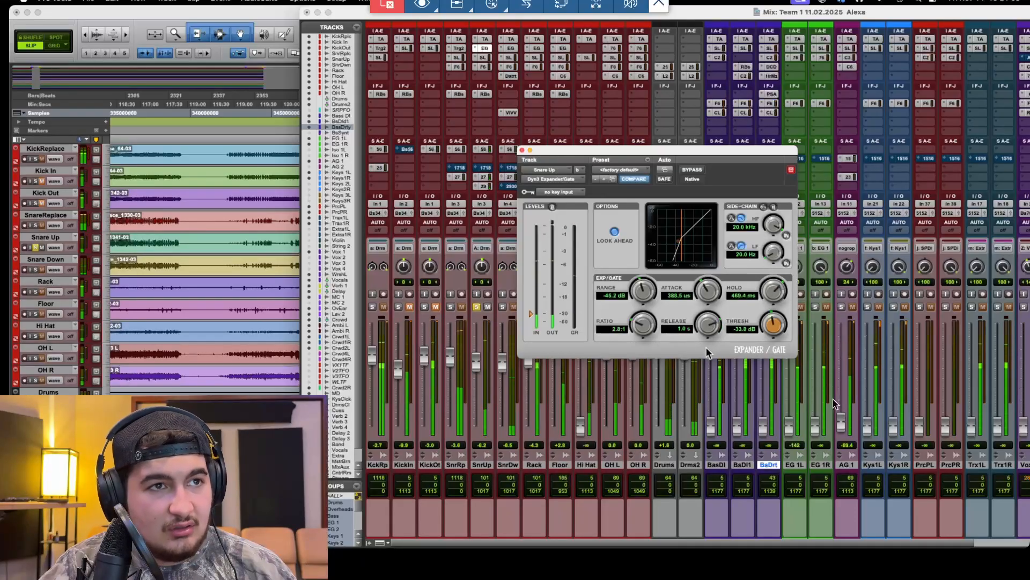
Compare Snare Up's Bus 29-30 send muted and unmuted, and lower its level to about -12.3 dB.
{"action": "left_click", "coordinate": [485, 185]}
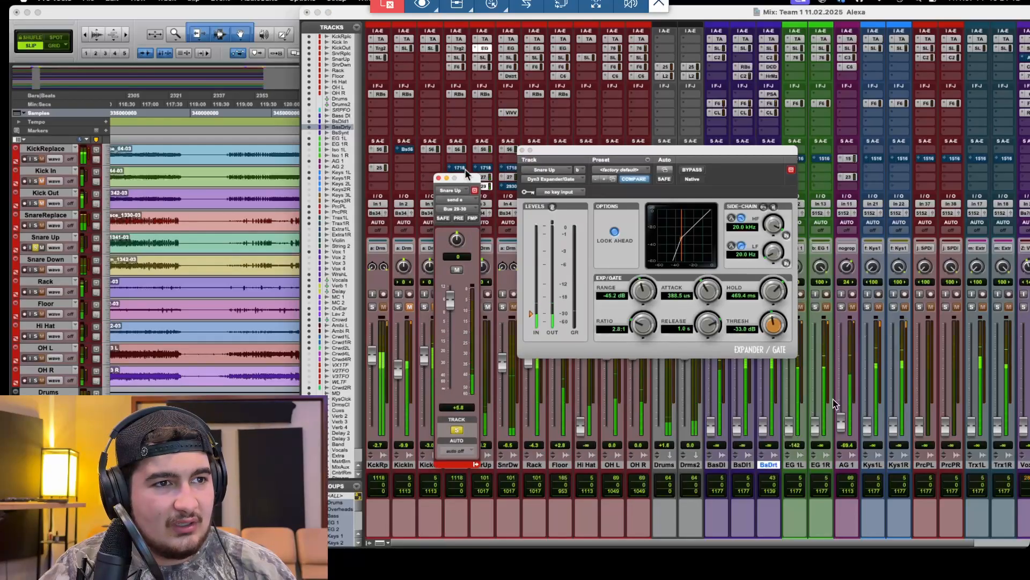
{"action": "left_click", "coordinate": [458, 270]}
{"action": "left_click_drag", "start_coordinate": [473, 181], "coordinate": [441, 157]}
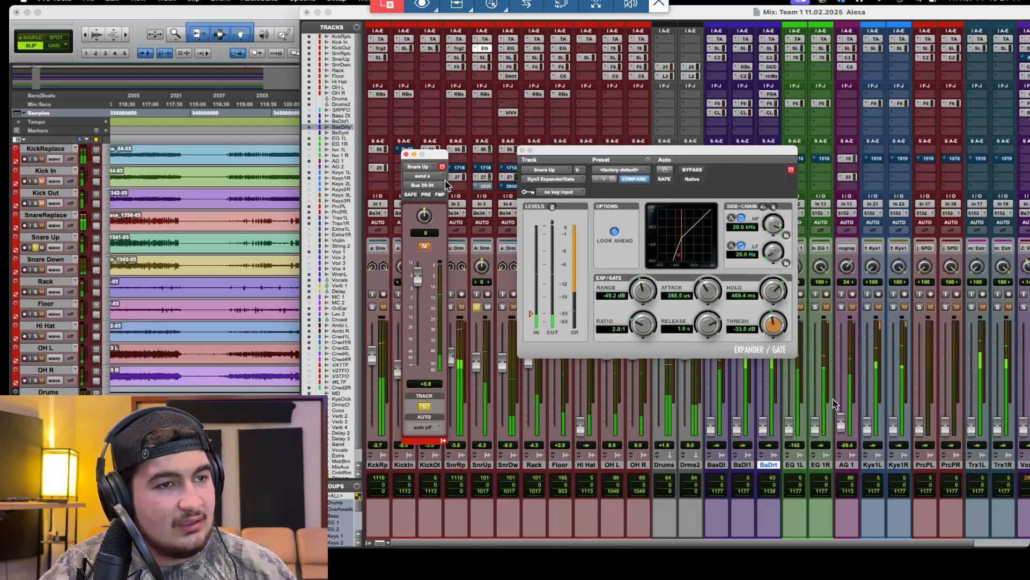
{"action": "left_click", "coordinate": [428, 246]}
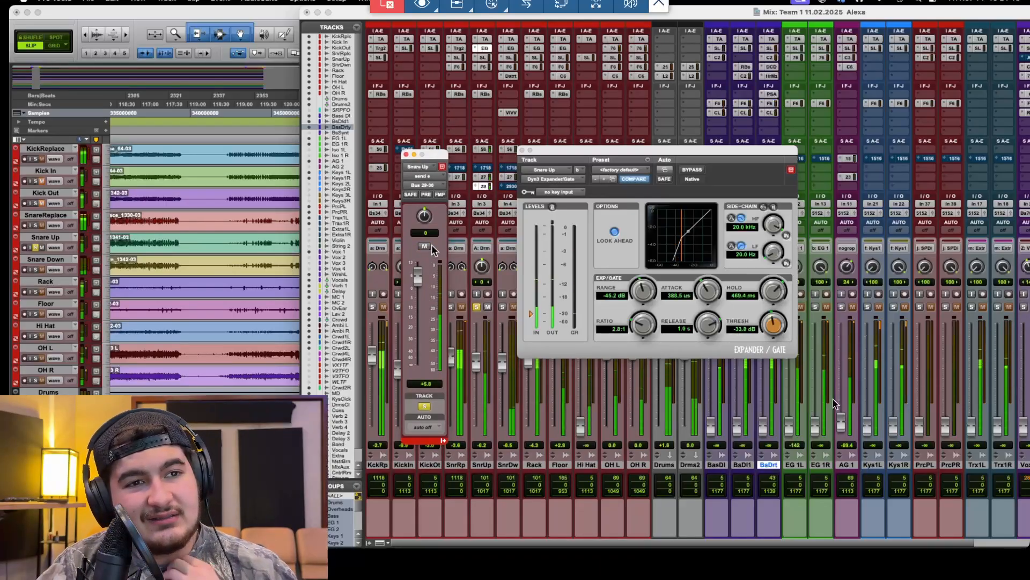
{"action": "left_click_drag", "start_coordinate": [418, 277], "coordinate": [417, 308]}
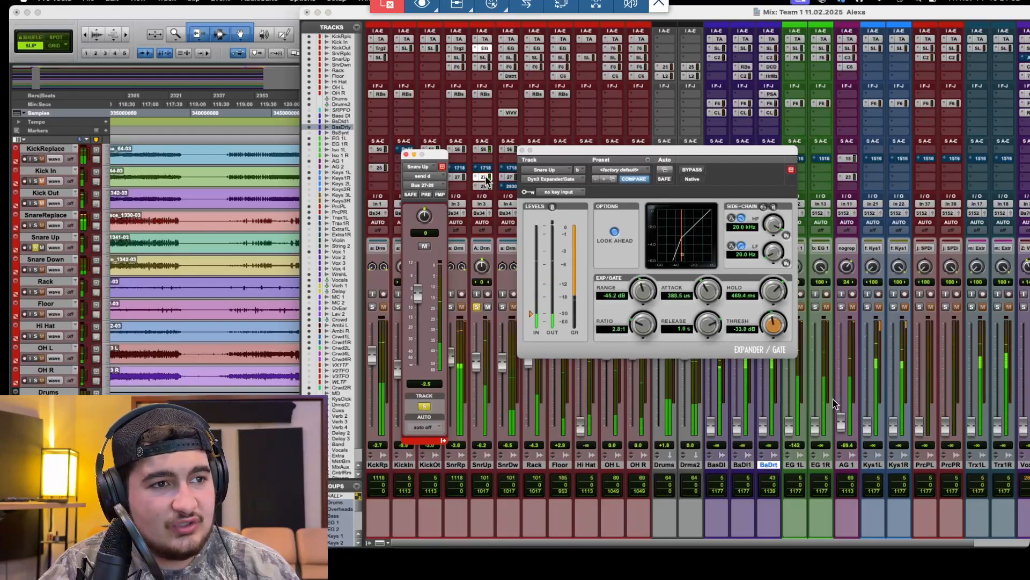
{"action": "left_click_drag", "start_coordinate": [420, 298], "coordinate": [420, 304]}
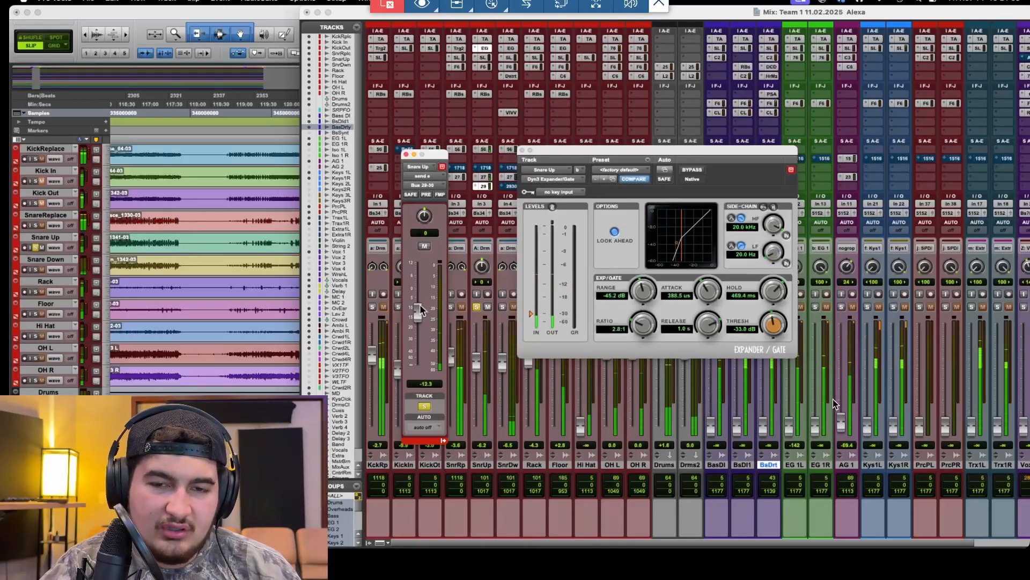
Open the Snare Up track's F6-RTA, reposition its window, and turn off bands 3, 4 and 5.
{"action": "left_click", "coordinate": [482, 67]}
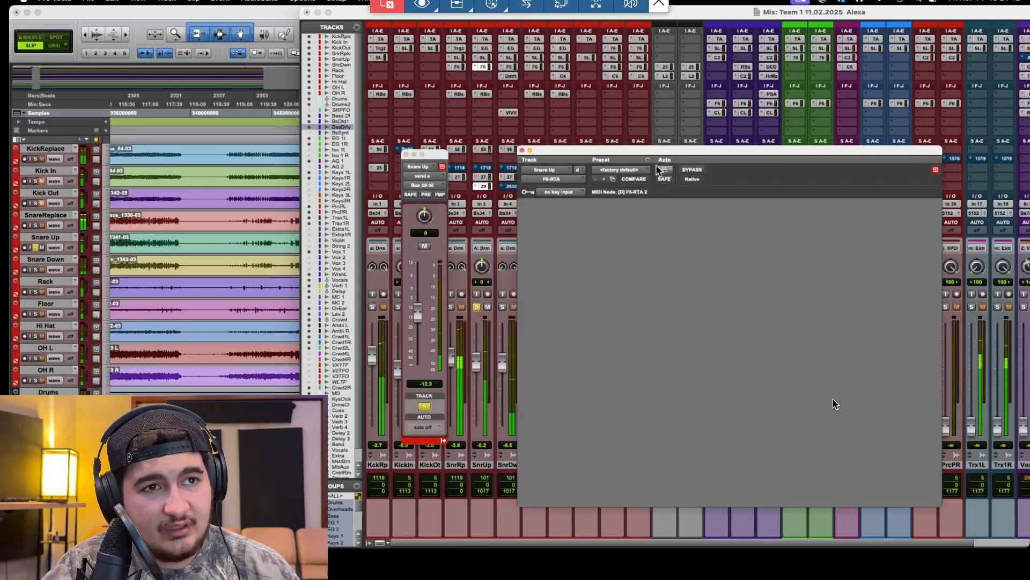
{"action": "left_click_drag", "start_coordinate": [657, 150], "coordinate": [608, 118]}
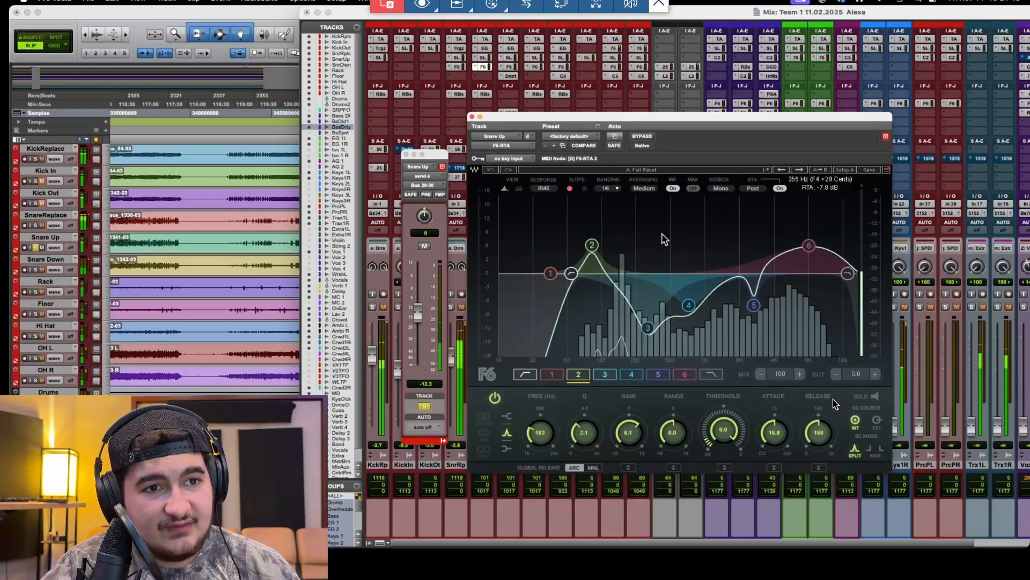
{"action": "double_click", "coordinate": [649, 328]}
{"action": "double_click", "coordinate": [689, 305]}
{"action": "double_click", "coordinate": [753, 305]}
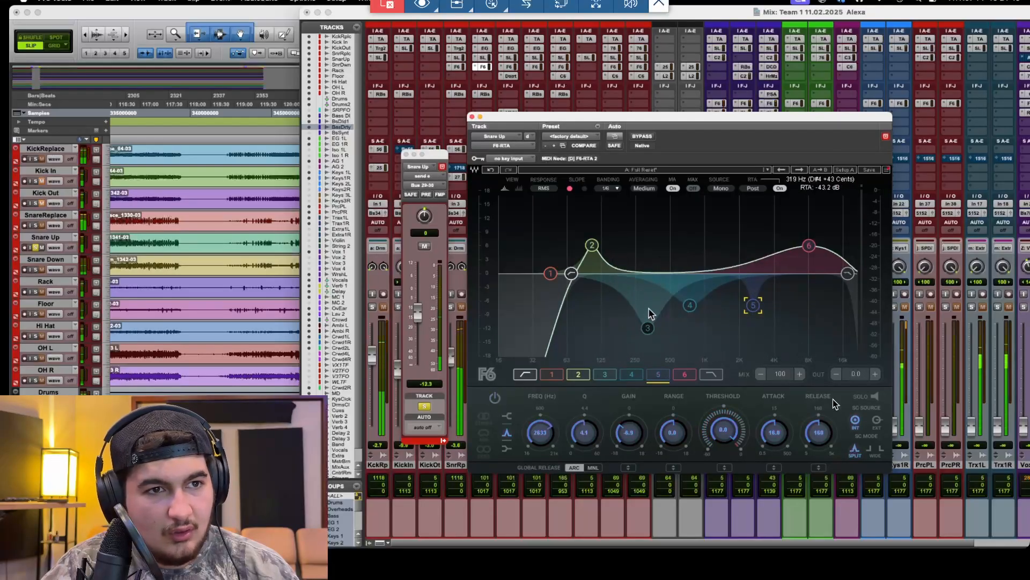
Turn EQ bands 3 and 4 back on, reducing band 2's boost and making band 3's cut shallower.
{"action": "left_click_drag", "start_coordinate": [592, 245], "coordinate": [593, 259]}
{"action": "double_click", "coordinate": [646, 327]}
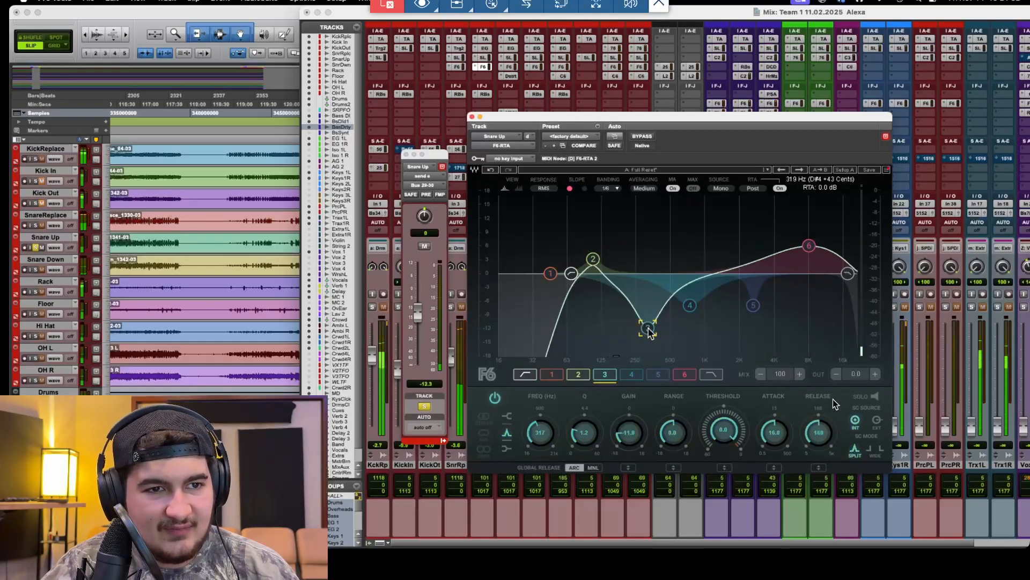
{"action": "double_click", "coordinate": [690, 305]}
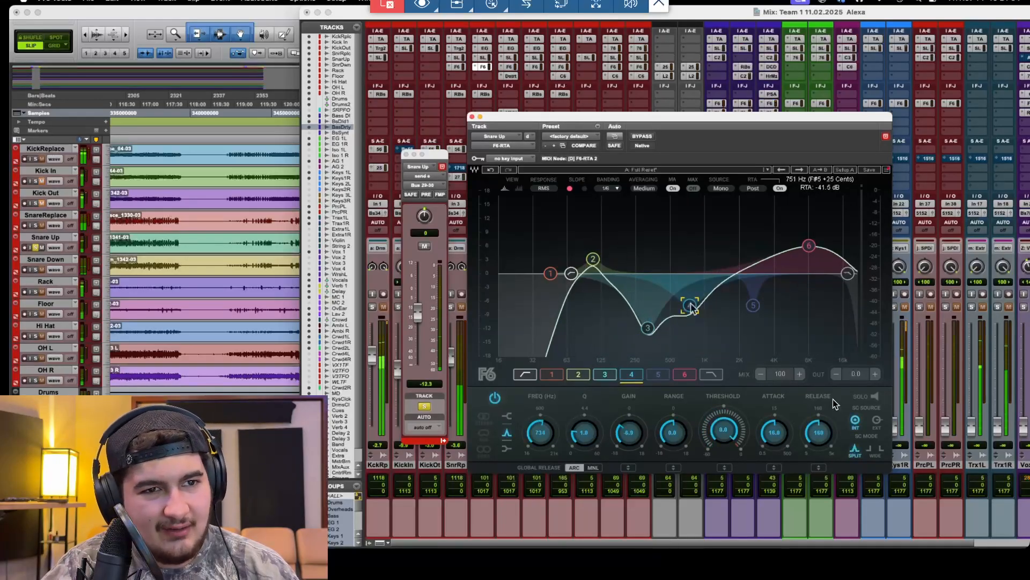
{"action": "left_click_drag", "start_coordinate": [647, 327], "coordinate": [650, 295]}
Compare the Snare Up EQ with bands 3, 4 and 6 off and on, leaving all three enabled.
{"action": "double_click", "coordinate": [689, 305]}
{"action": "double_click", "coordinate": [809, 245]}
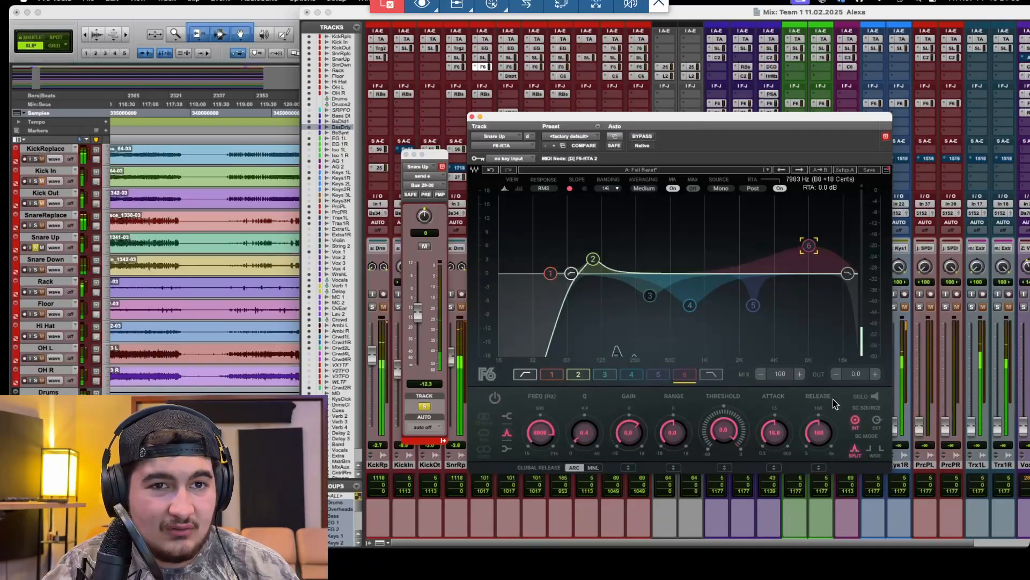
{"action": "double_click", "coordinate": [812, 246]}
{"action": "left_click", "coordinate": [649, 296]}
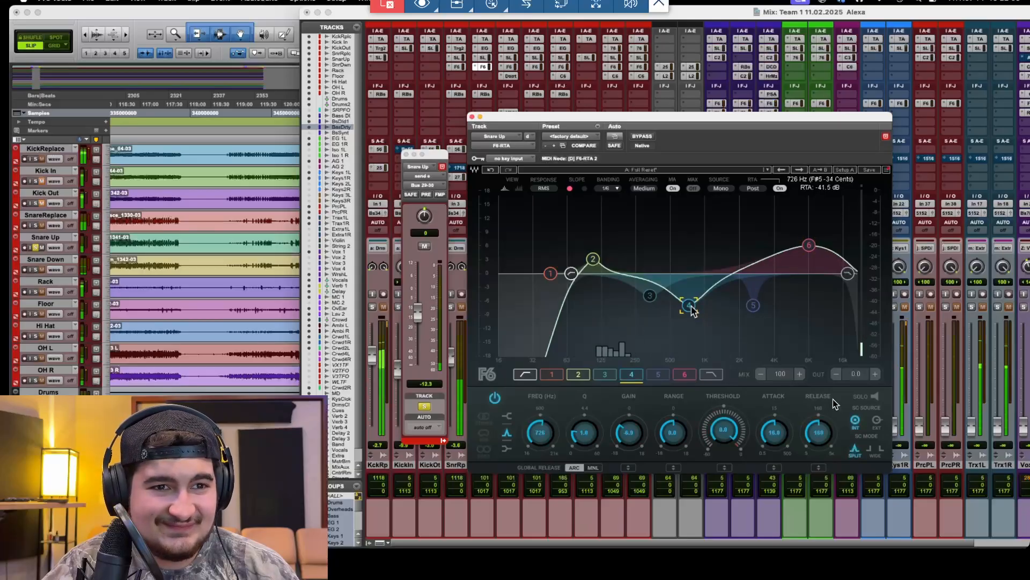
{"action": "left_click", "coordinate": [495, 398]}
{"action": "left_click", "coordinate": [689, 306]}
{"action": "left_click", "coordinate": [496, 398]}
Deepen band 3's cut slightly and move band 4 to about 659 Hz with a gain of about -6 dB.
{"action": "left_click_drag", "start_coordinate": [650, 296], "coordinate": [646, 304]}
{"action": "left_click", "coordinate": [691, 307]}
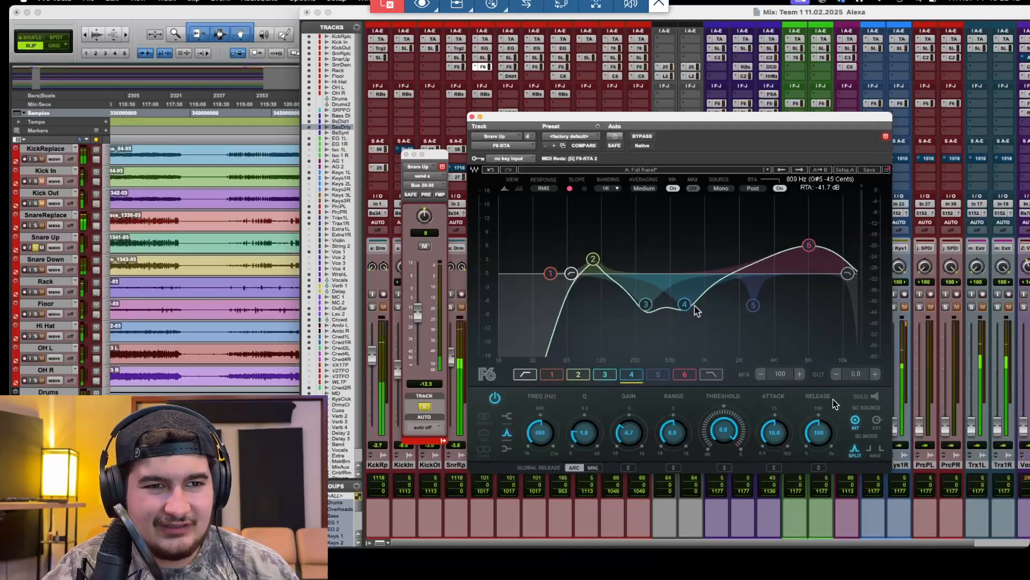
{"action": "double_click", "coordinate": [754, 306]}
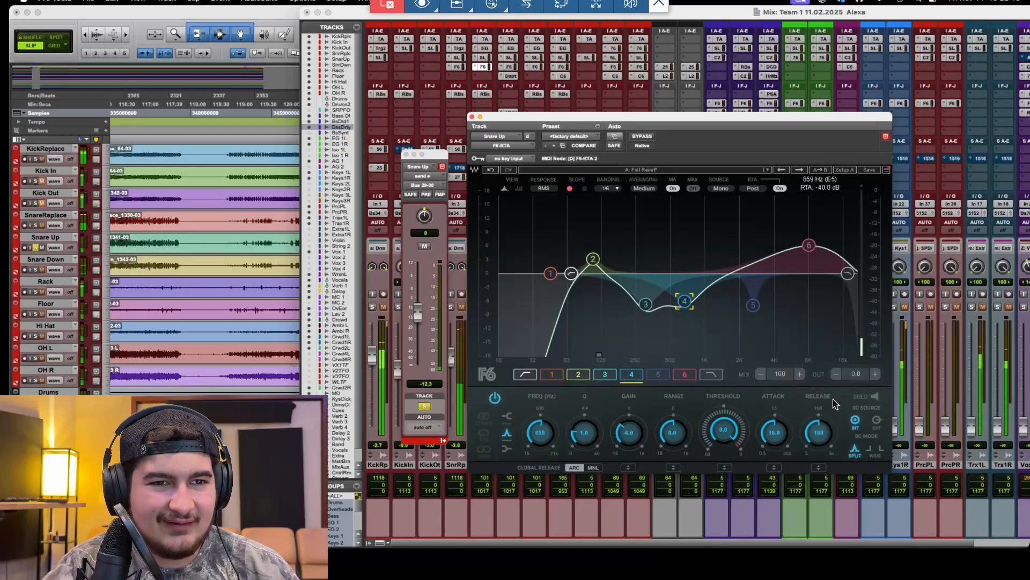
Try EQ band 5's cut on Snare Up, leave the band off, and close the F6-RTA window.
{"action": "mouse_move", "coordinate": [759, 311]}
{"action": "left_mouse_down"}
{"action": "mouse_move", "coordinate": [752, 205]}
{"action": "mouse_move", "coordinate": [764, 276]}
{"action": "mouse_move", "coordinate": [753, 307]}
{"action": "left_mouse_up"}
{"action": "double_click", "coordinate": [753, 307]}
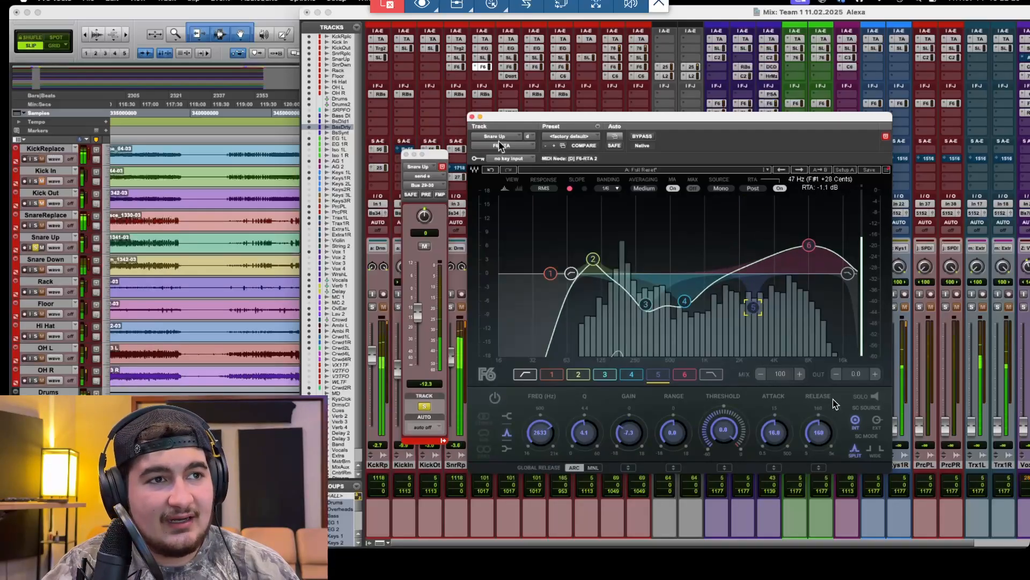
{"action": "left_click", "coordinate": [472, 118]}
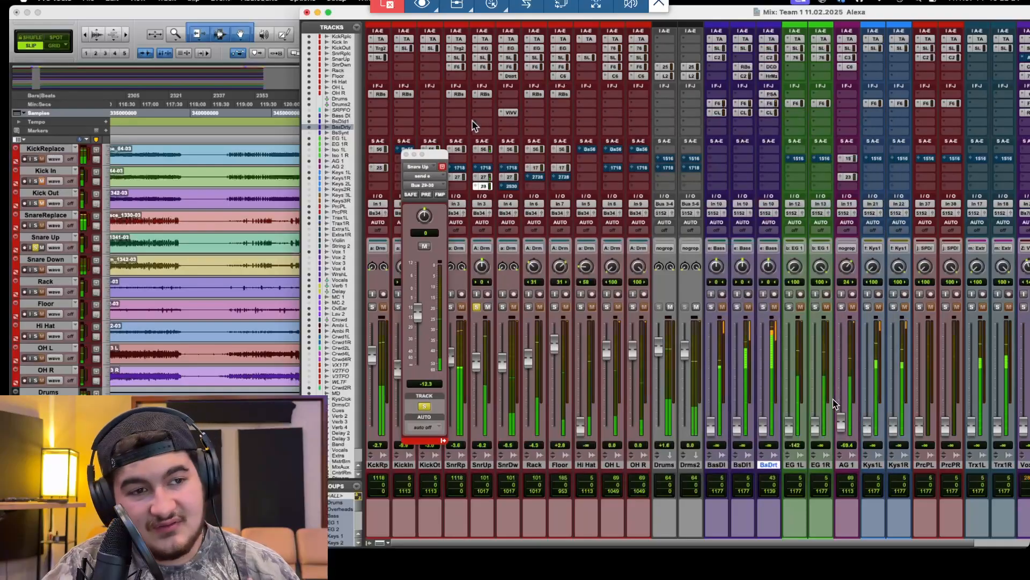
Solo Snare Down and SnareReplace with Snare Up, setting Snare Up to -7.5 dB and Snare Down to -4.9 dB; close the send window.
{"action": "left_click", "coordinate": [502, 307]}
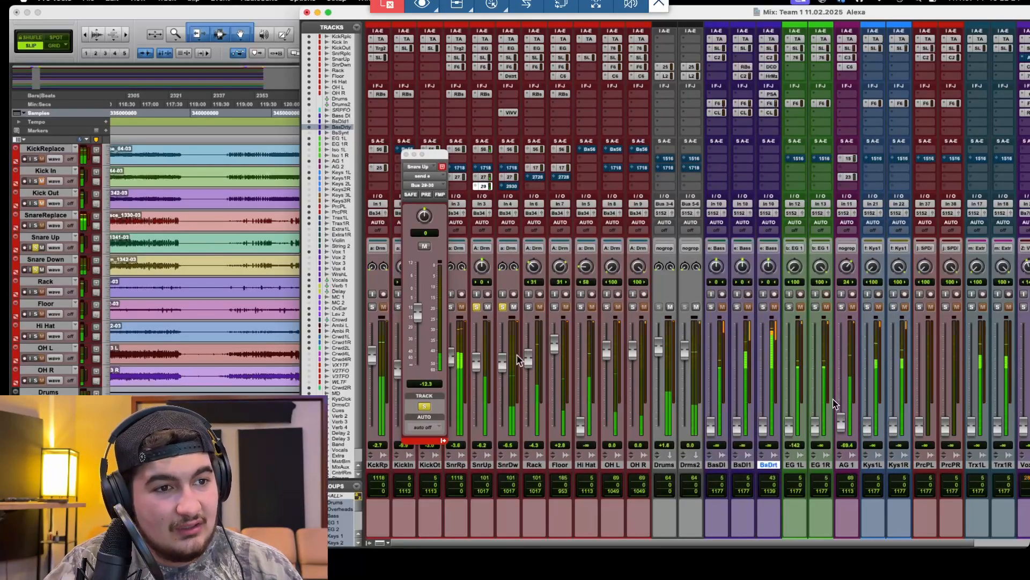
{"action": "left_click_drag", "start_coordinate": [473, 368], "coordinate": [498, 366]}
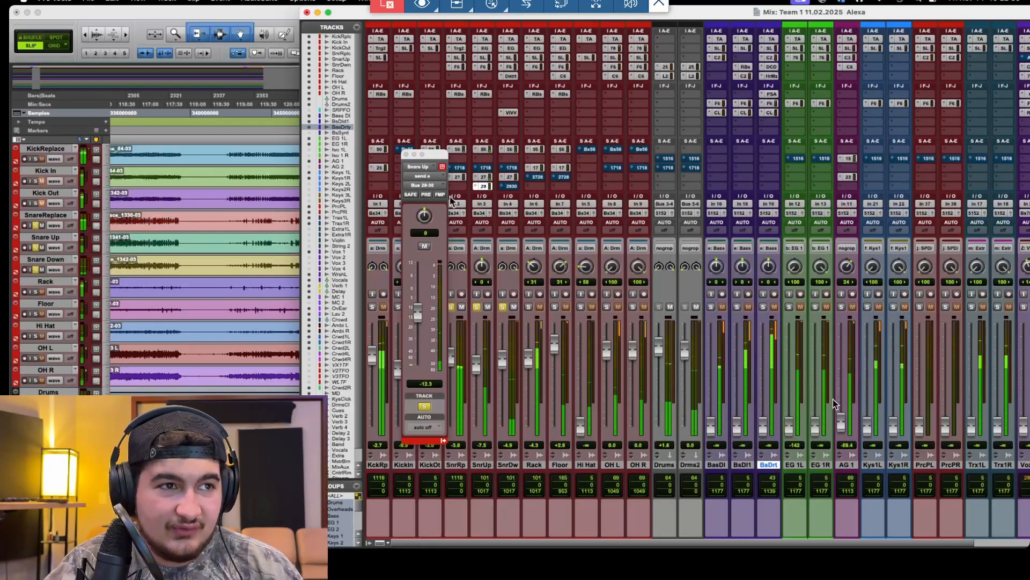
{"action": "left_click", "coordinate": [407, 155]}
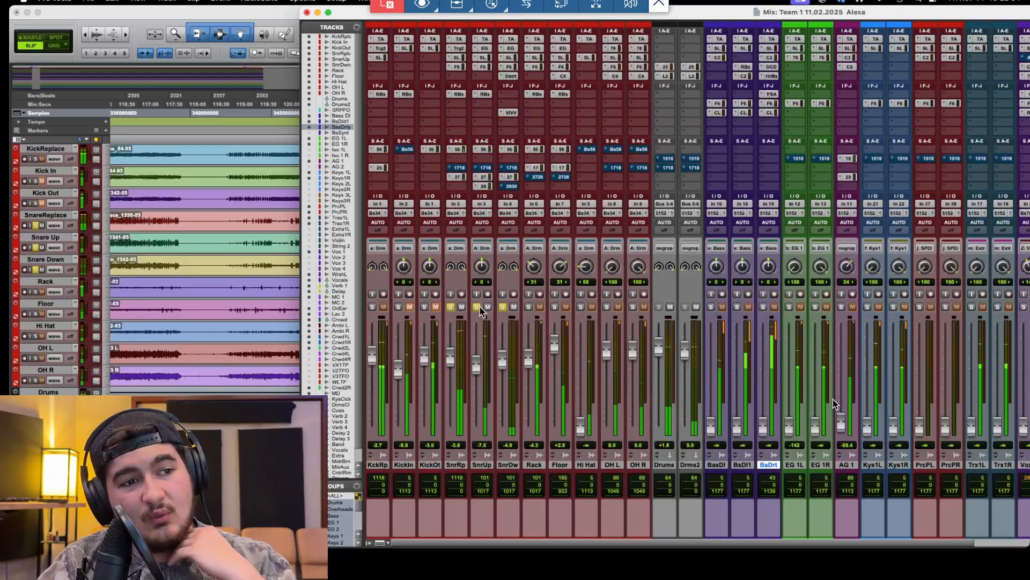
Reopen Snare Up's F6-RTA, turn off band 3 and nudge band 4 slightly higher at about -6.1 dB.
{"action": "left_click", "coordinate": [481, 66]}
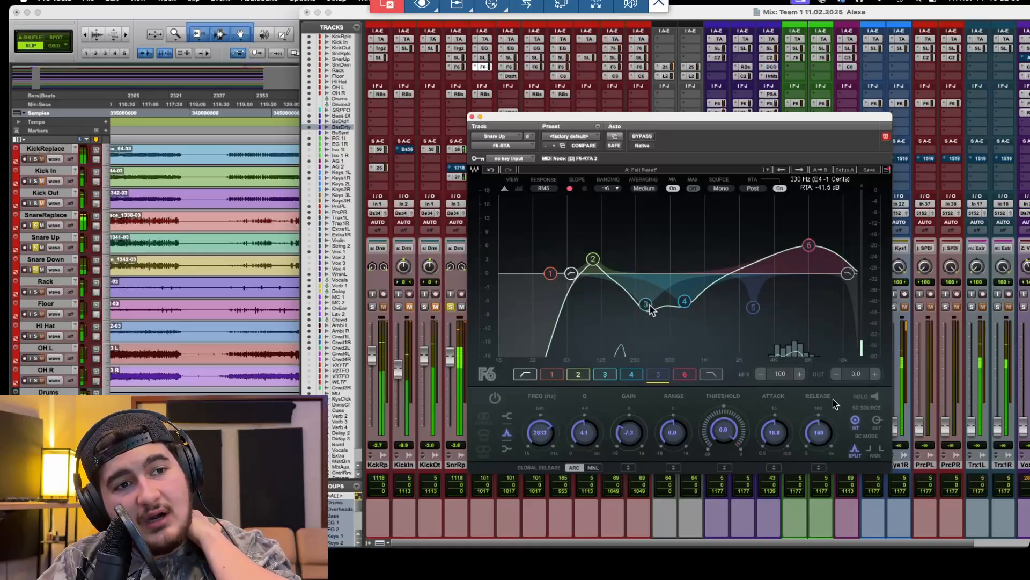
{"action": "left_click", "coordinate": [681, 304]}
{"action": "left_click_drag", "start_coordinate": [678, 305], "coordinate": [682, 305]}
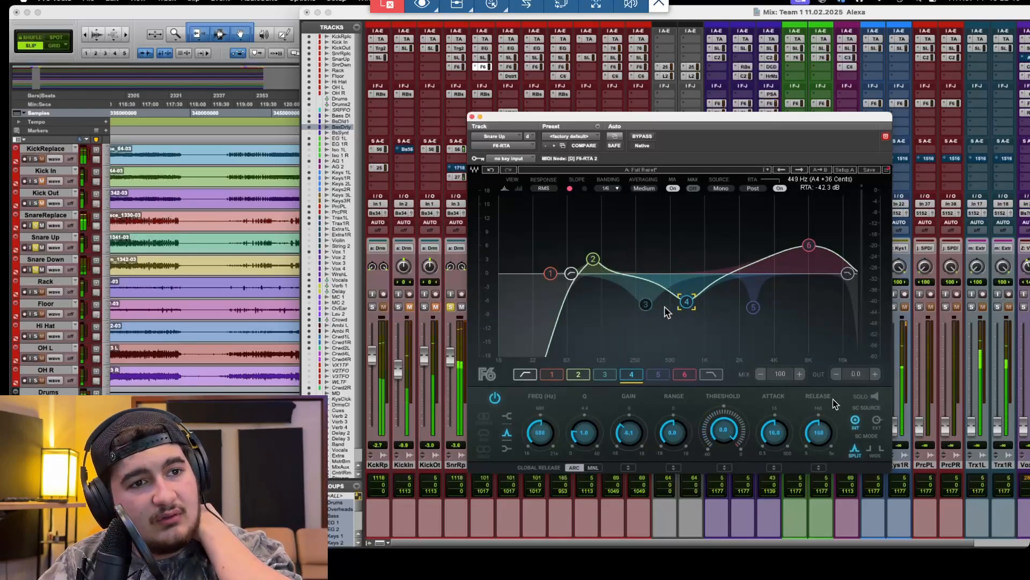
Move the EQ window clear of the snare channels and leave only Snare Up soloed.
{"action": "left_click_drag", "start_coordinate": [525, 119], "coordinate": [636, 81]}
{"action": "left_click", "coordinate": [503, 307]}
{"action": "left_click", "coordinate": [451, 306]}
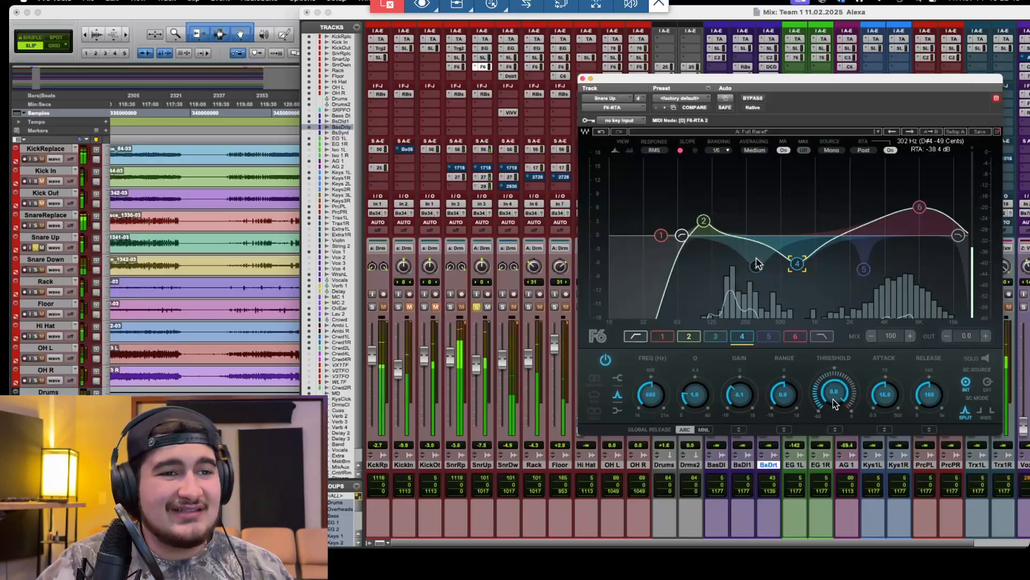
Raise band 2's boost to about 6.1 dB and compare Snare Up with the EQ bypassed and active.
{"action": "mouse_move", "coordinate": [703, 220]}
{"action": "left_mouse_down"}
{"action": "mouse_move", "coordinate": [708, 202]}
{"action": "mouse_move", "coordinate": [731, 200]}
{"action": "mouse_move", "coordinate": [707, 209]}
{"action": "left_mouse_up"}
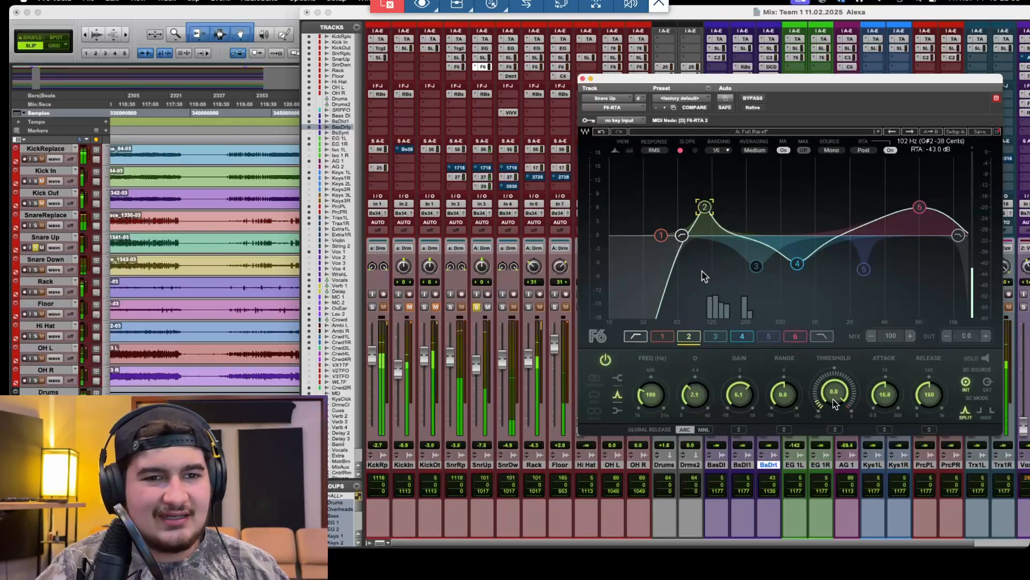
{"action": "left_click", "coordinate": [752, 99]}
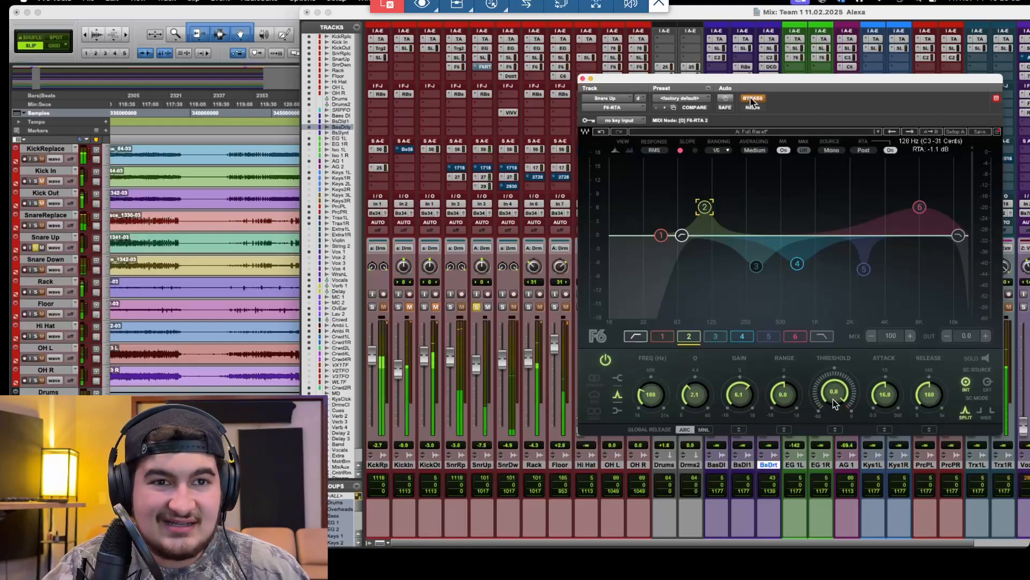
{"action": "left_click", "coordinate": [753, 99]}
Audition bands 4 and 3 in solo, turning band 3 back on at about 327 Hz with a gain of -5.2 dB.
{"action": "left_click", "coordinate": [797, 263]}
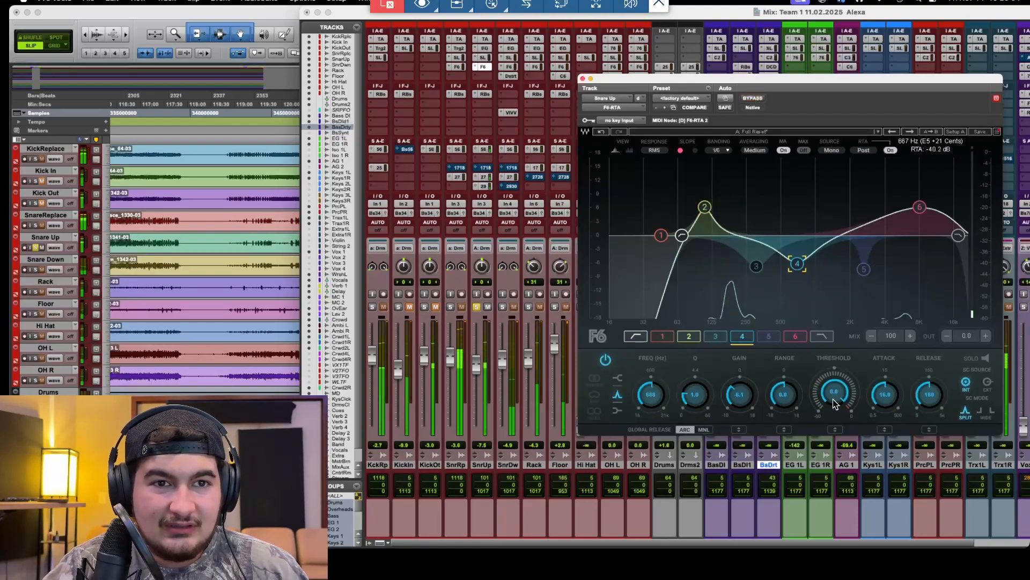
{"action": "left_click", "coordinate": [972, 360]}
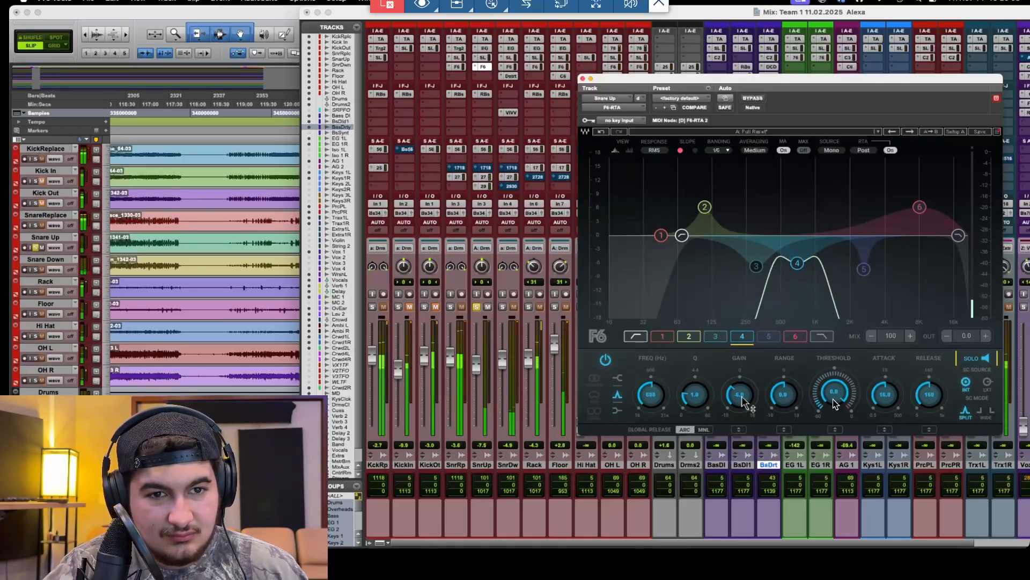
{"action": "left_click", "coordinate": [757, 266]}
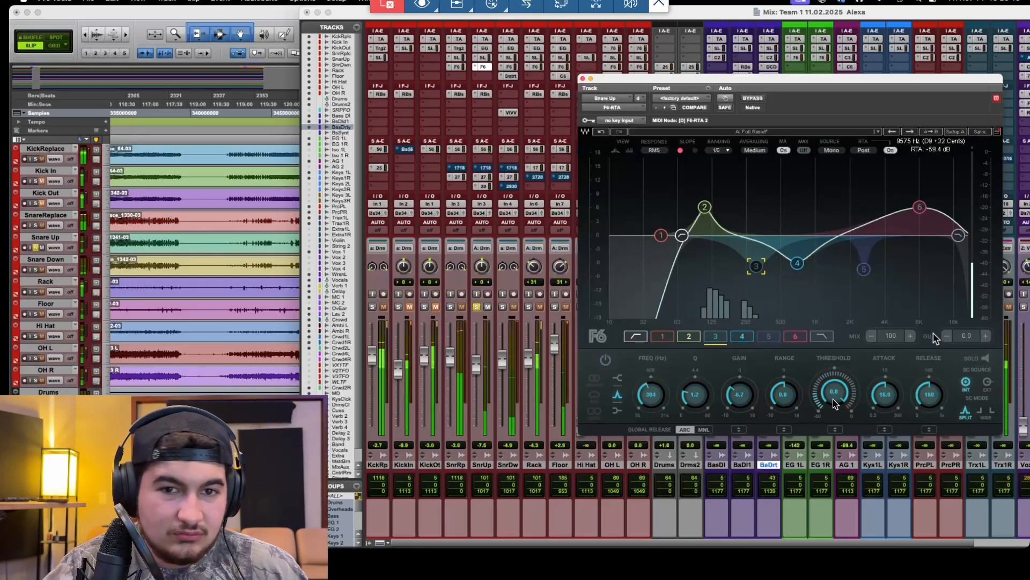
{"action": "left_click", "coordinate": [975, 364]}
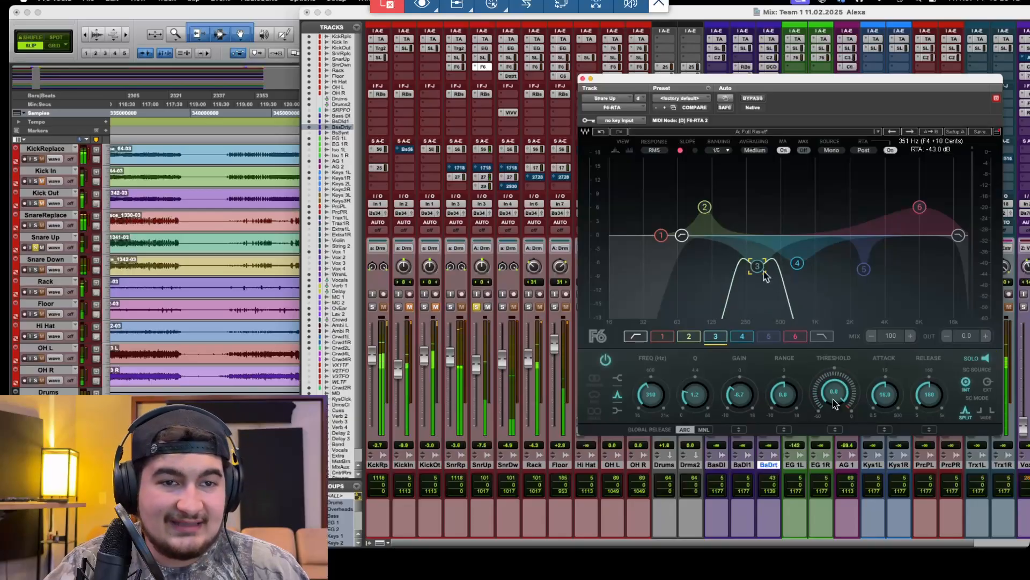
{"action": "left_click_drag", "start_coordinate": [761, 266], "coordinate": [761, 261]}
{"action": "left_click", "coordinate": [975, 362]}
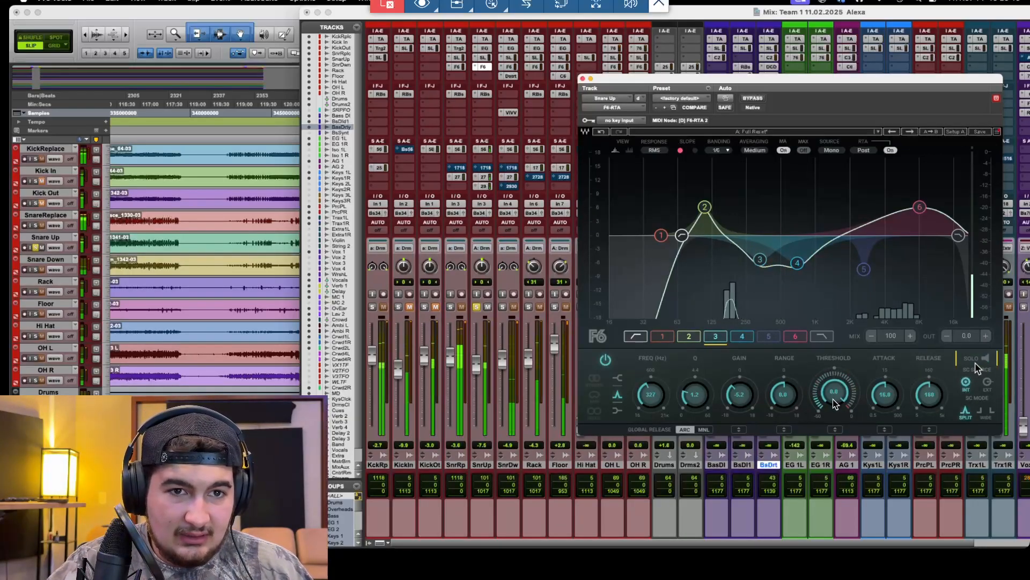
Move band 3 to about 405 Hz with a gain of about -6.1 dB, and listen to bands 3 and 4 in solo.
{"action": "left_click_drag", "start_coordinate": [760, 260], "coordinate": [771, 264]}
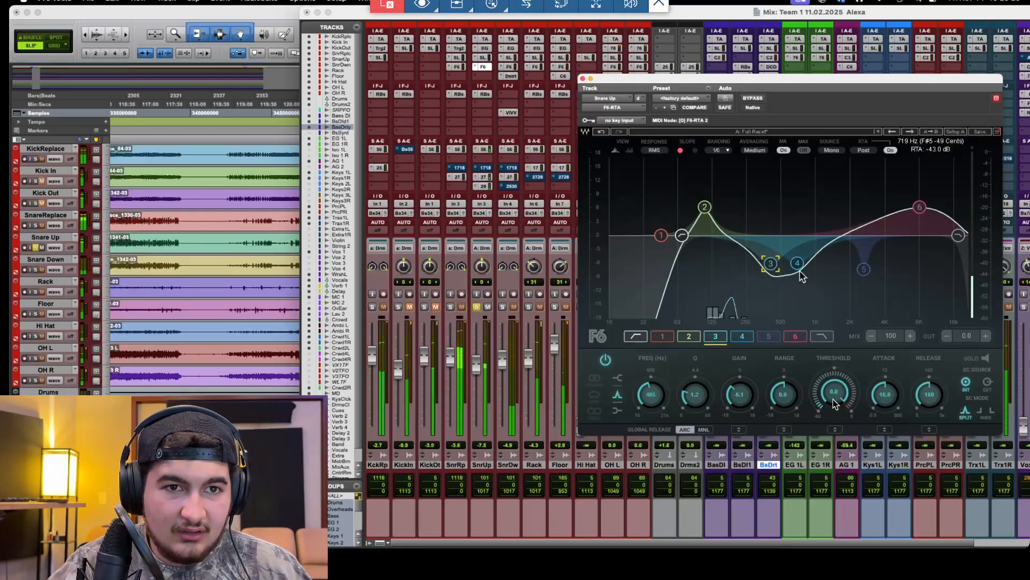
{"action": "left_click", "coordinate": [975, 363]}
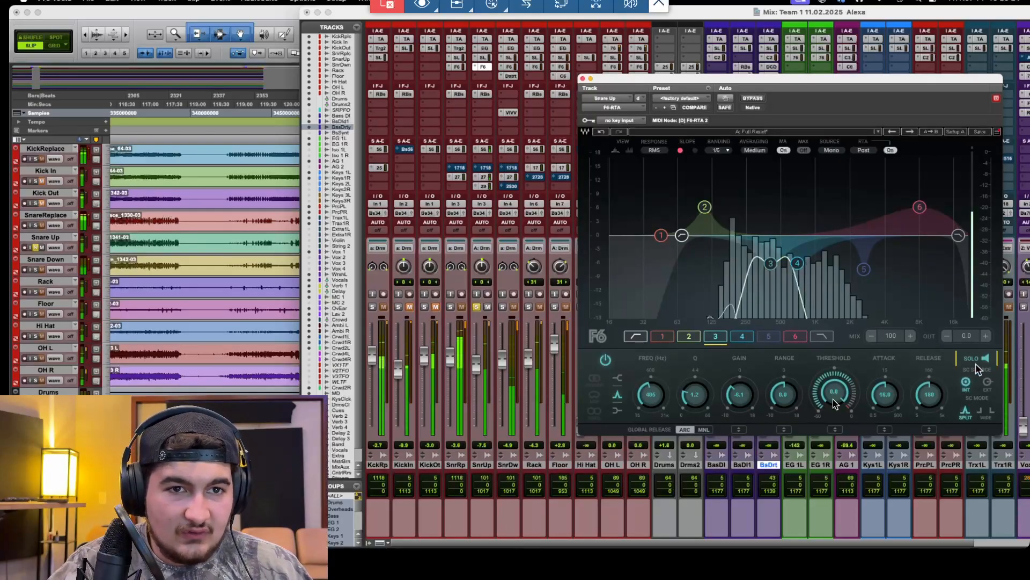
{"action": "left_click", "coordinate": [798, 263]}
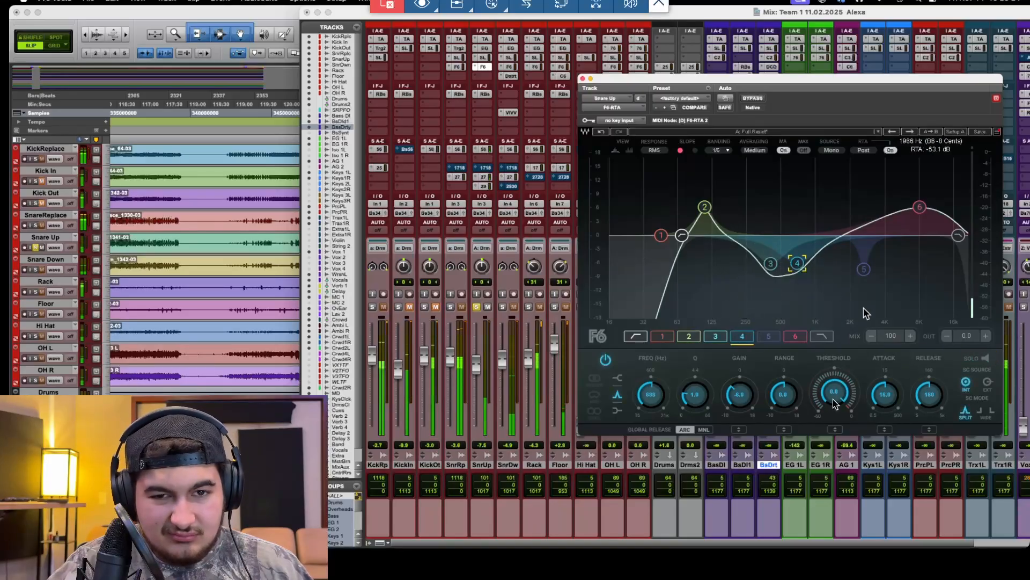
{"action": "left_click", "coordinate": [969, 361]}
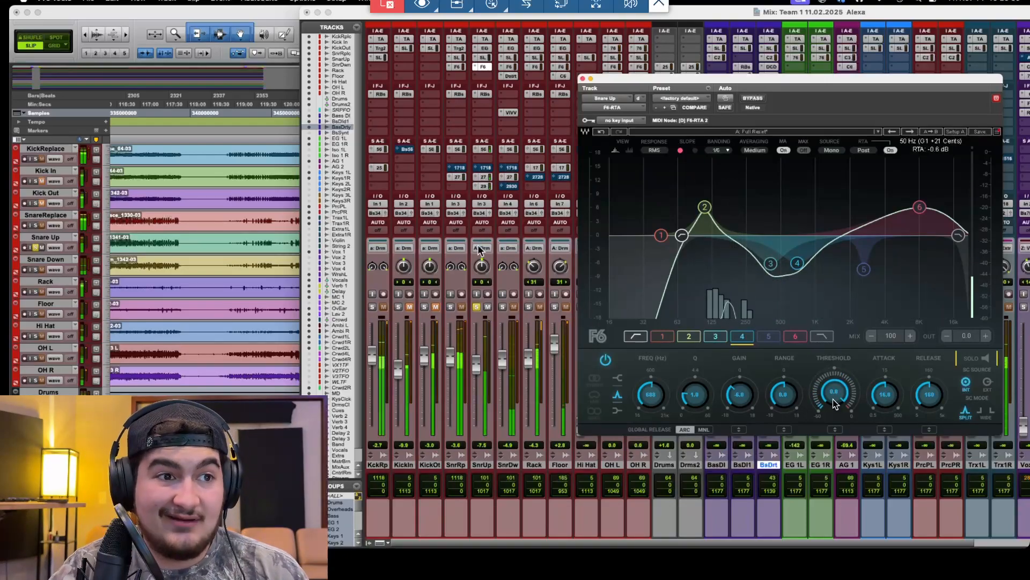
Solo the drum tracks, pull the Snare Down fader fully down, and raise Snare Up to -4.1 dB.
{"action": "left_click", "coordinate": [502, 307]}
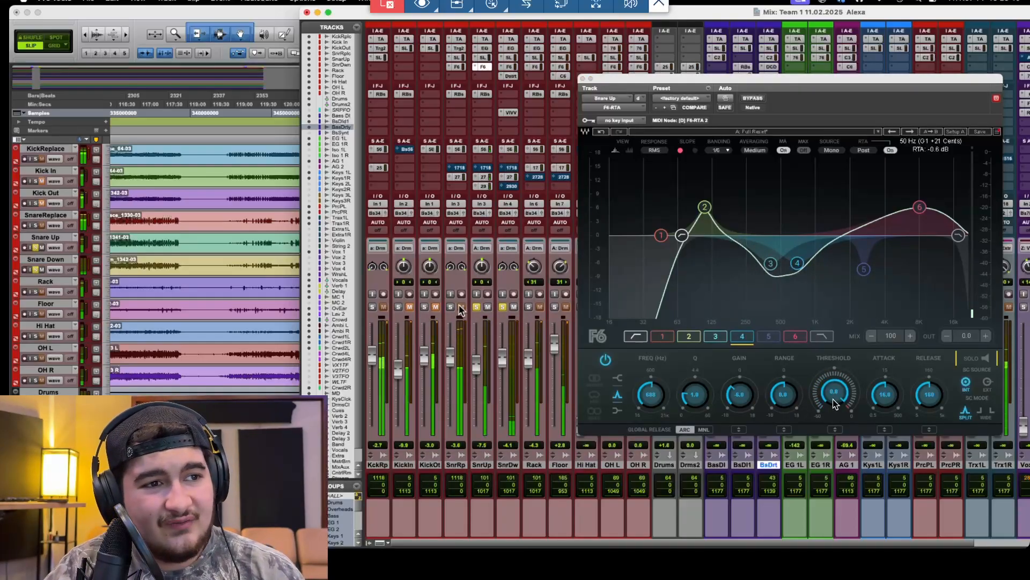
{"action": "left_click", "coordinate": [529, 307]}
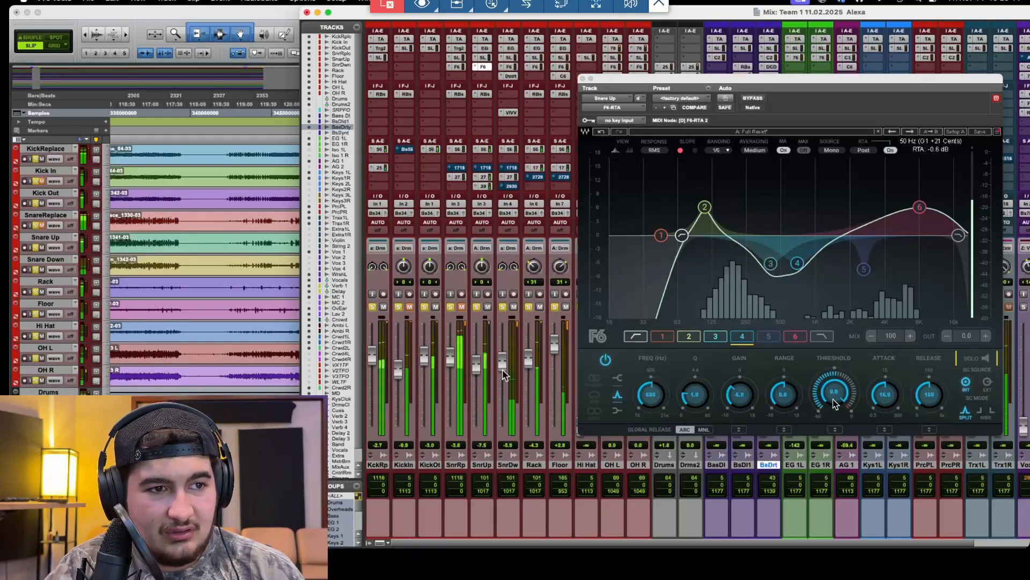
{"action": "left_click_drag", "start_coordinate": [504, 370], "coordinate": [511, 459]}
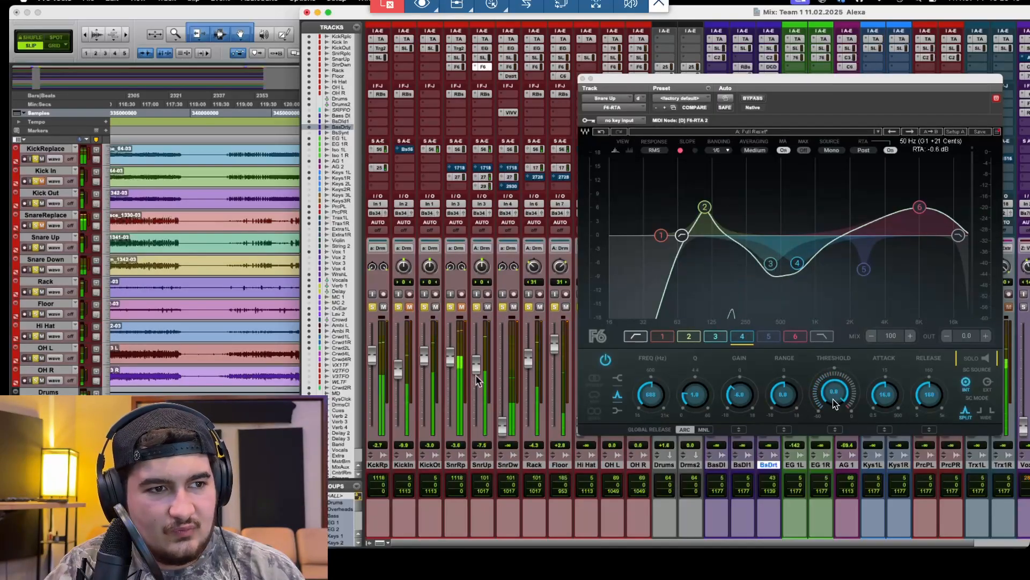
{"action": "left_click_drag", "start_coordinate": [477, 376], "coordinate": [482, 376]}
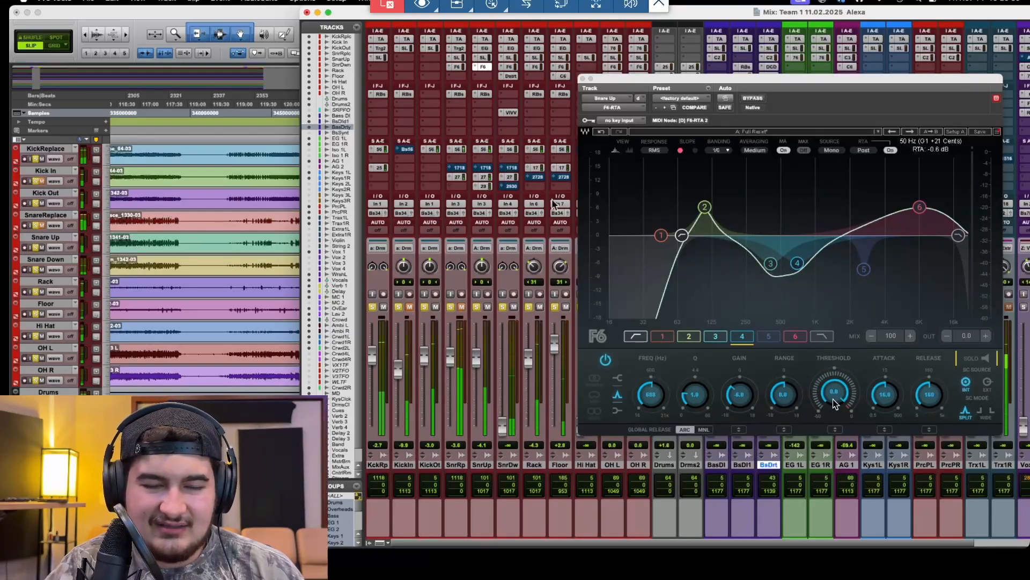
Close the F6-RTA and rebalance the snare mics with Snare Up at about -9.4 dB and Snare Down at -4.3 dB.
{"action": "left_click", "coordinate": [583, 79]}
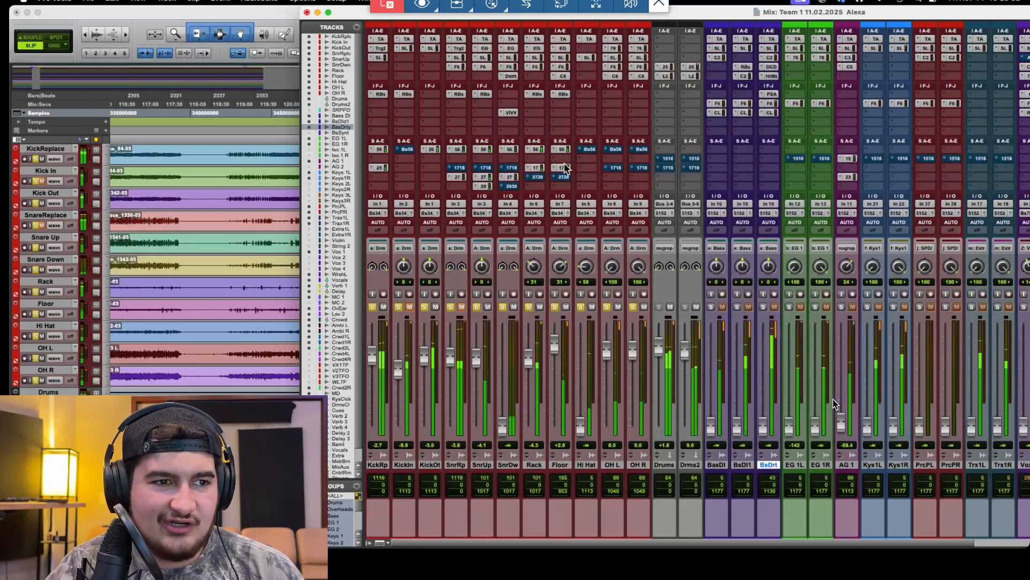
{"action": "mouse_move", "coordinate": [475, 359]}
{"action": "left_mouse_down"}
{"action": "mouse_move", "coordinate": [476, 373]}
{"action": "mouse_move", "coordinate": [499, 367]}
{"action": "mouse_move", "coordinate": [480, 377]}
{"action": "mouse_move", "coordinate": [502, 360]}
{"action": "mouse_move", "coordinate": [476, 369]}
{"action": "left_mouse_up"}
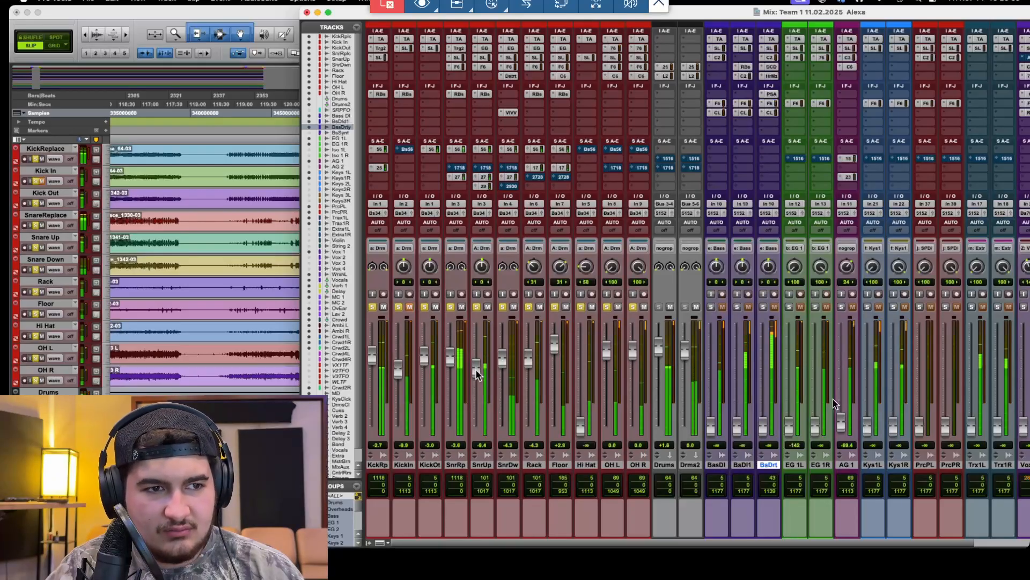
Raise the OH L and OH R faders to +3.1 dB and bring up the Hi Hat fader.
{"action": "left_click_drag", "start_coordinate": [609, 354], "coordinate": [610, 352]}
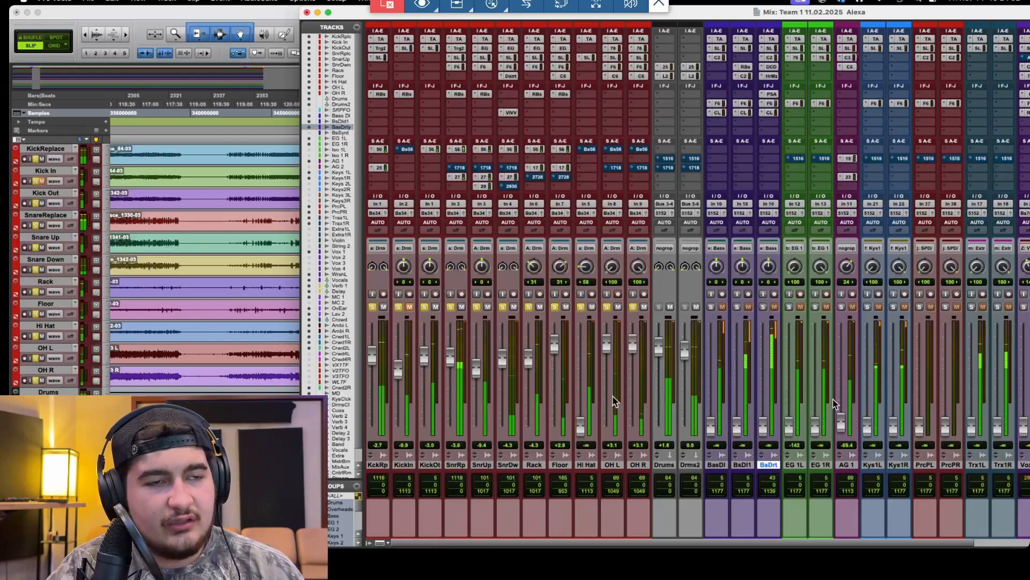
{"action": "mouse_move", "coordinate": [583, 377]}
{"action": "left_mouse_down"}
{"action": "mouse_move", "coordinate": [607, 354]}
{"action": "mouse_move", "coordinate": [584, 373]}
{"action": "left_mouse_up"}
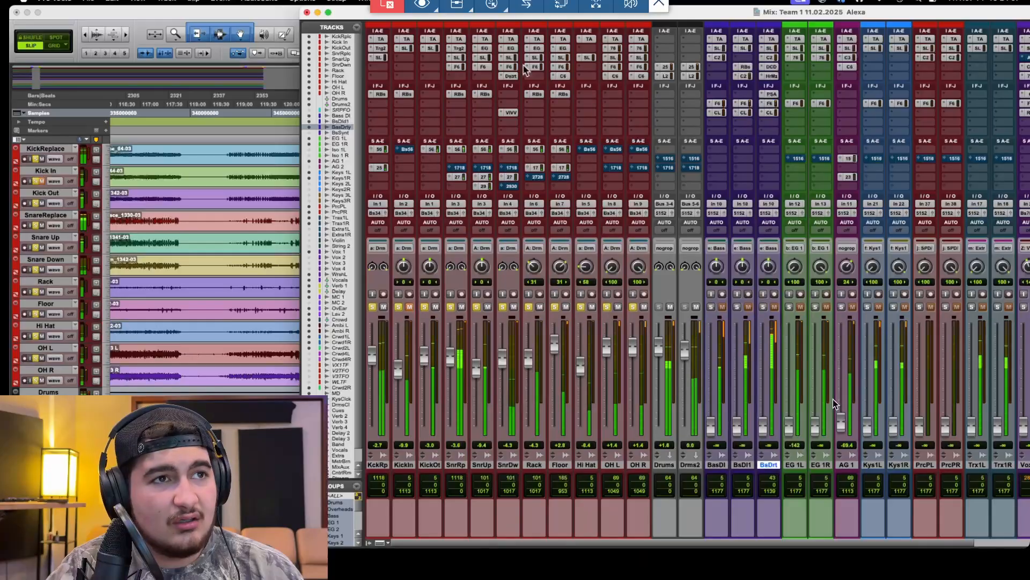
Look over the Edit window, return to the full Mix window, and lower the overheads to +1.4 dB.
{"action": "left_click", "coordinate": [236, 74]}
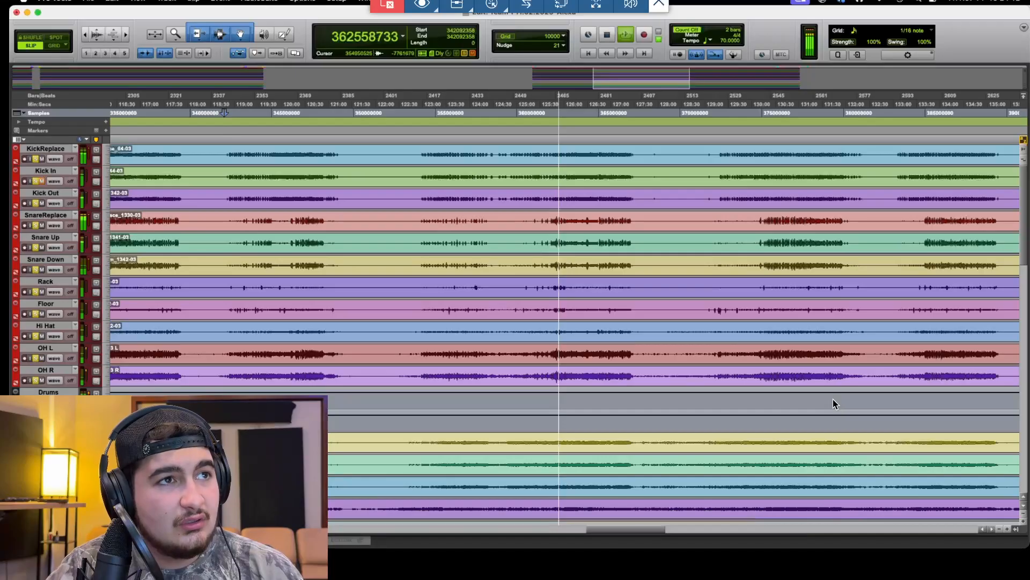
{"action": "left_click", "coordinate": [360, 2]}
{"action": "left_click", "coordinate": [392, 68]}
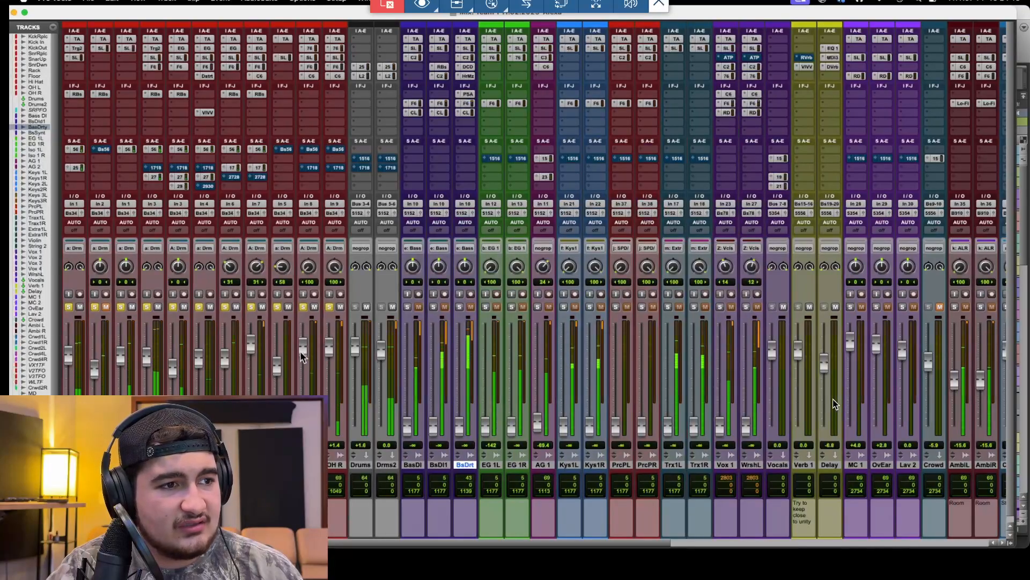
Bring up the Edit window and restart playback from an earlier point, near the 335000000 sample mark.
{"action": "left_click", "coordinate": [378, 2]}
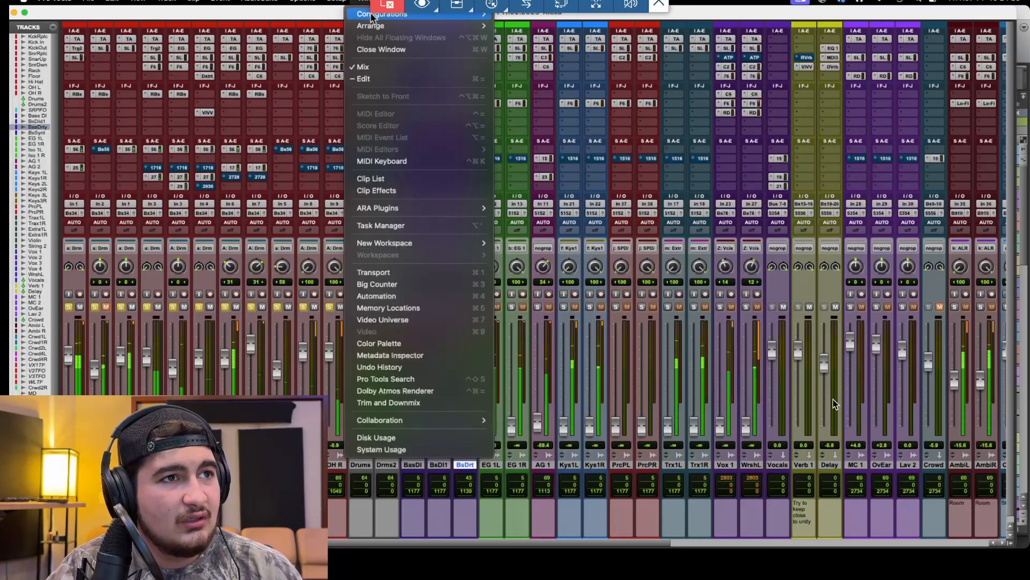
{"action": "left_click", "coordinate": [387, 75]}
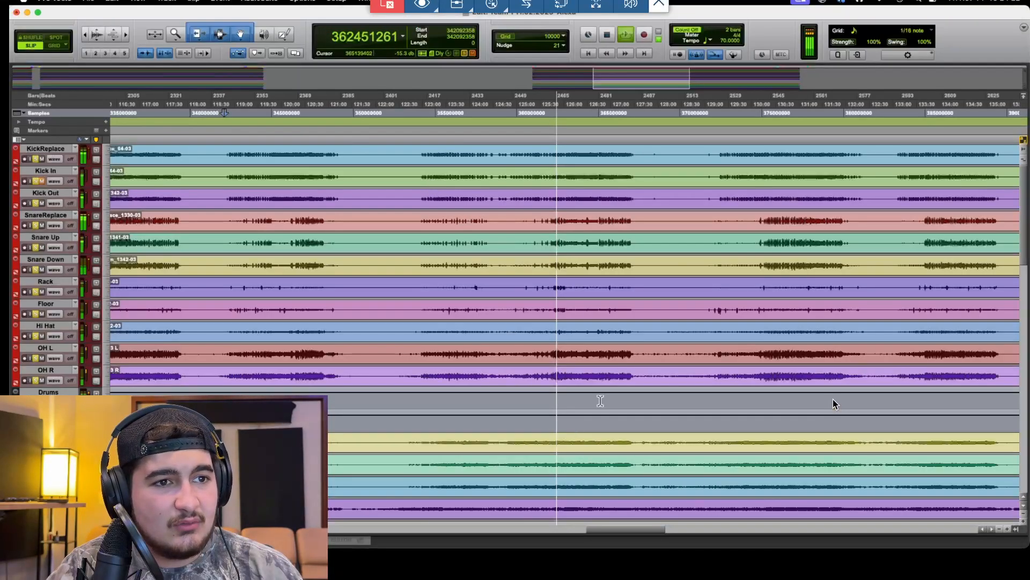
{"action": "left_click_drag", "start_coordinate": [623, 530], "coordinate": [607, 527]}
{"action": "left_click", "coordinate": [464, 101]}
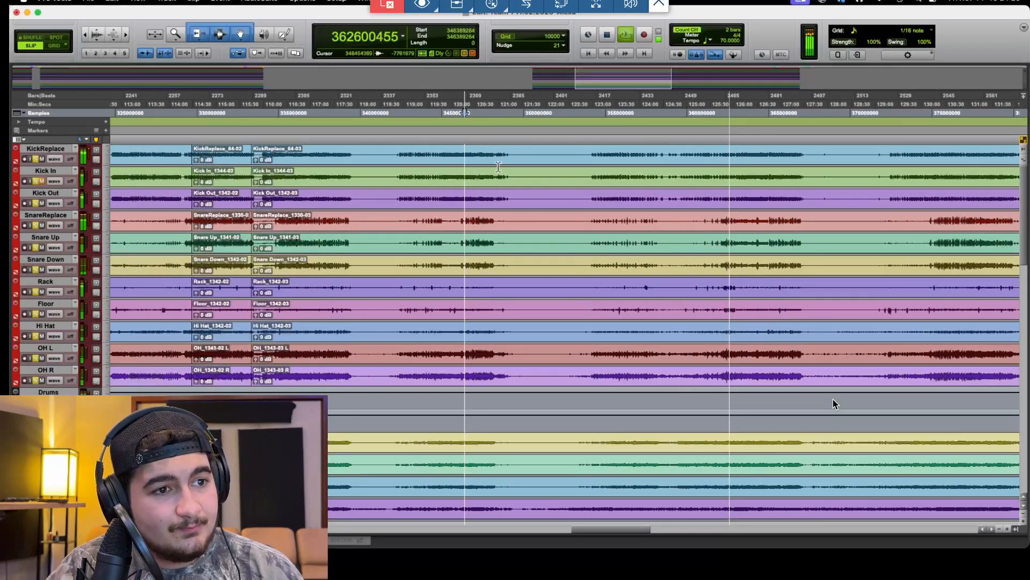
{"action": "left_click_drag", "start_coordinate": [614, 529], "coordinate": [605, 530]}
{"action": "left_click", "coordinate": [388, 104]}
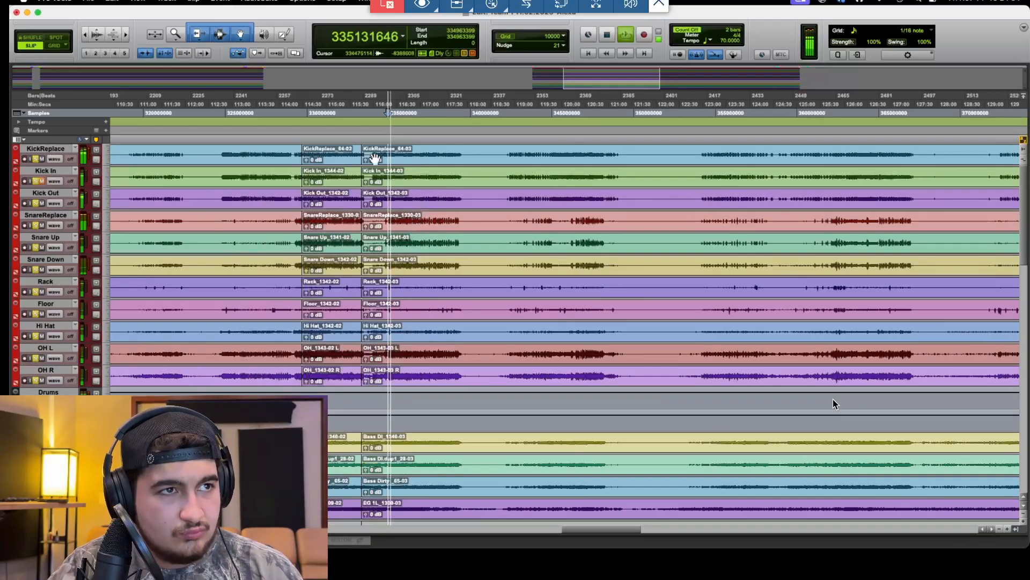
Return to the Mix window, clear all the drum track solos, and mute the Crowd track.
{"action": "left_click", "coordinate": [354, 2]}
{"action": "left_click", "coordinate": [379, 63]}
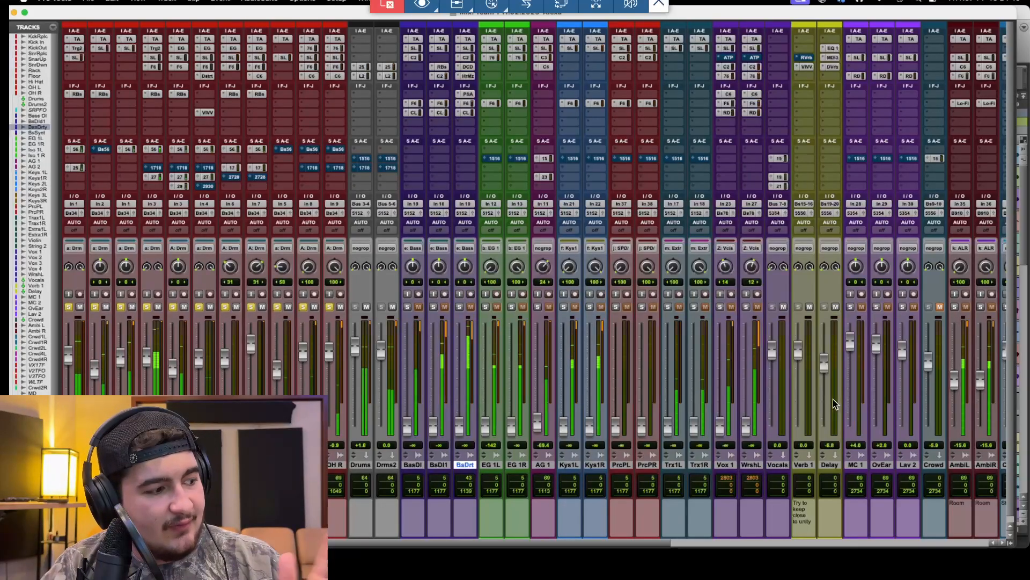
{"action": "left_click", "coordinate": [121, 307], "text": "alt"}
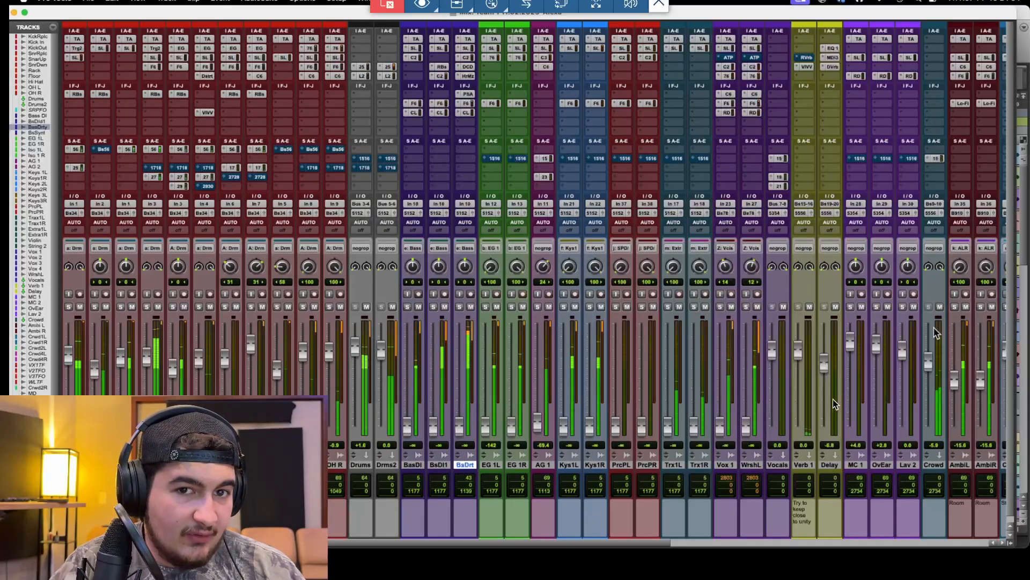
{"action": "left_click", "coordinate": [941, 306]}
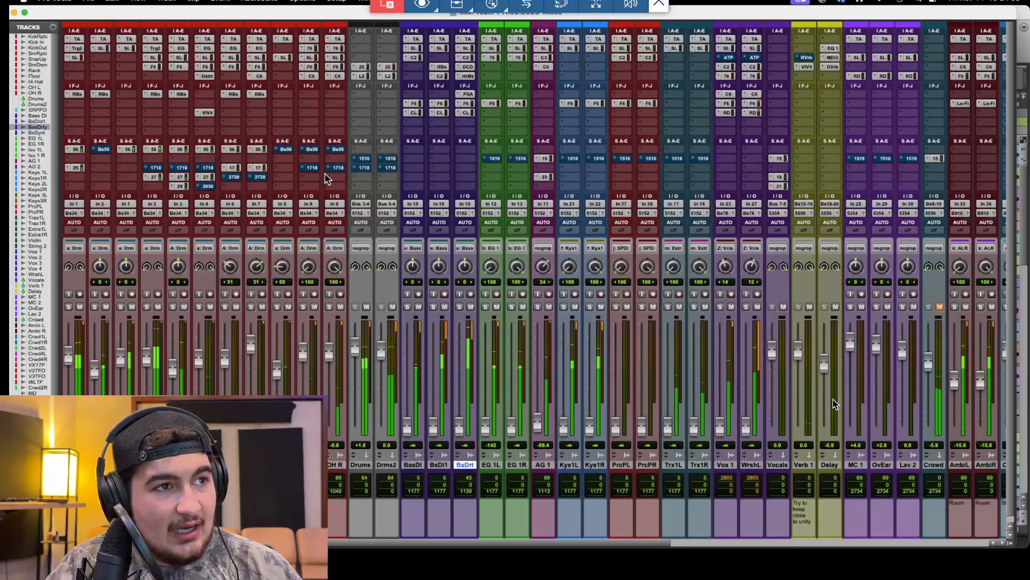
Check the SSLChannel plug-in settings on the OH L track and close its window.
{"action": "left_click", "coordinate": [310, 57]}
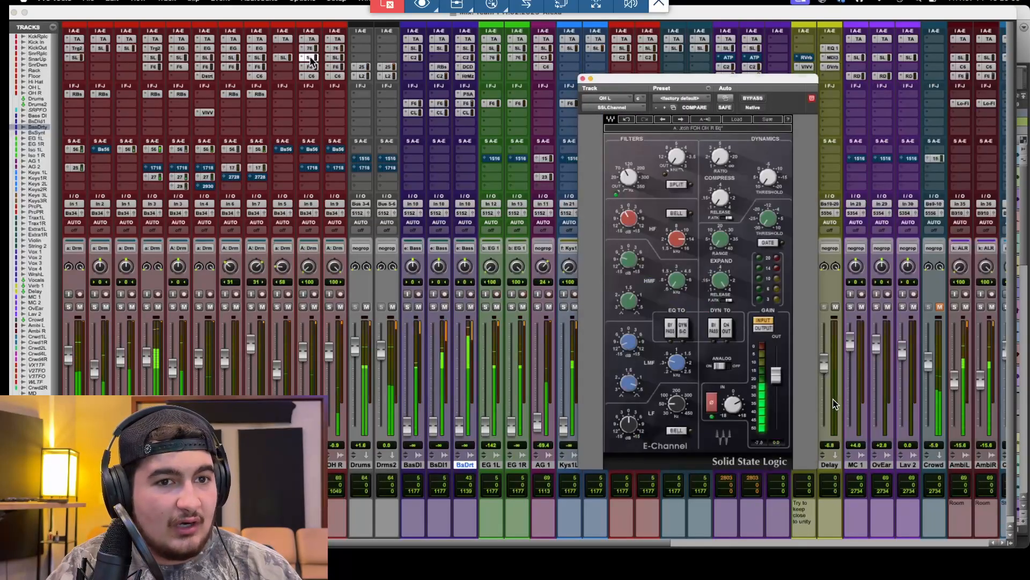
{"action": "left_click", "coordinate": [311, 58]}
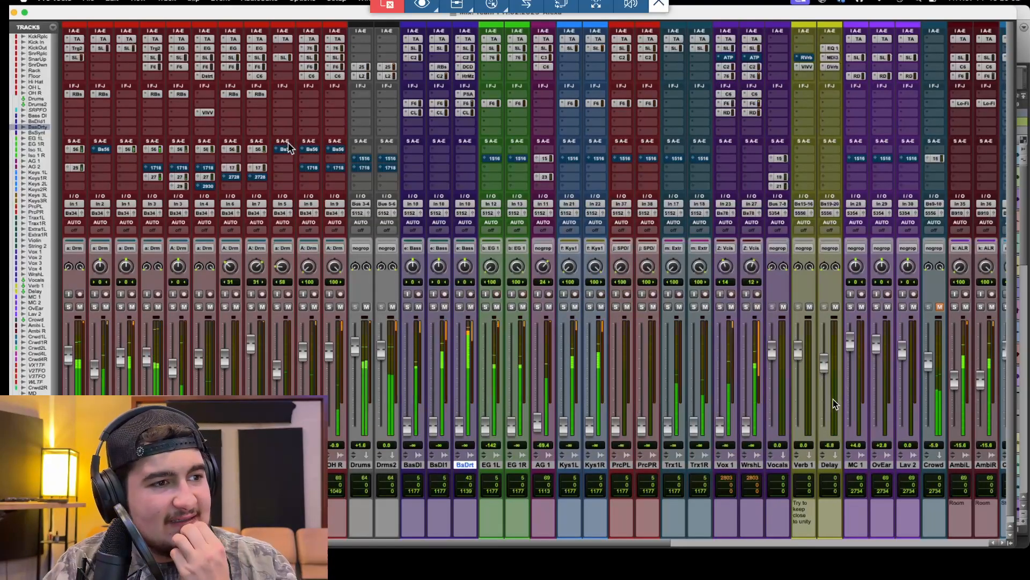